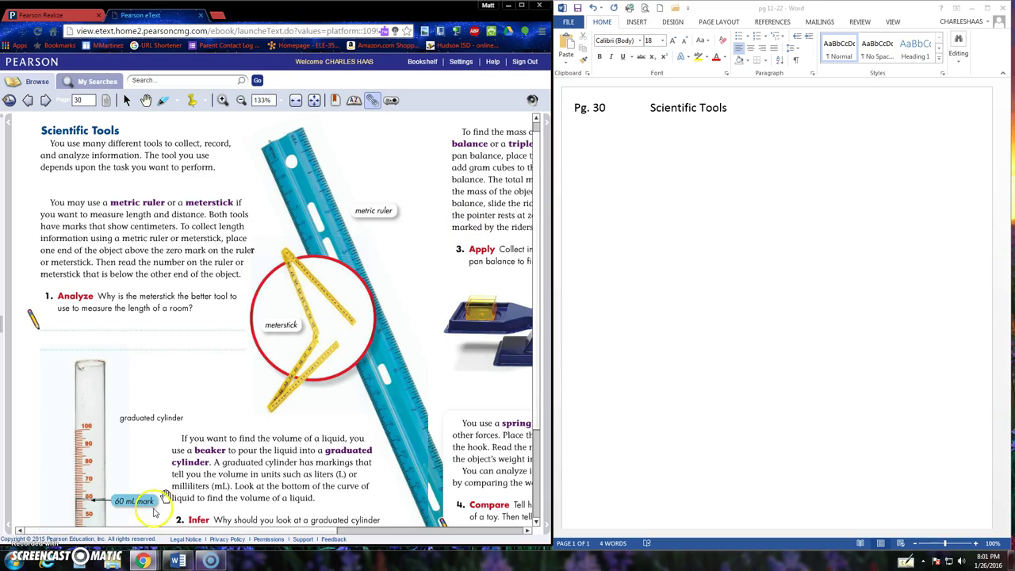
- In the Word notes, start a line below the Scientific Tools heading reading "Metric Ruler or meterstick"
click(32, 530)
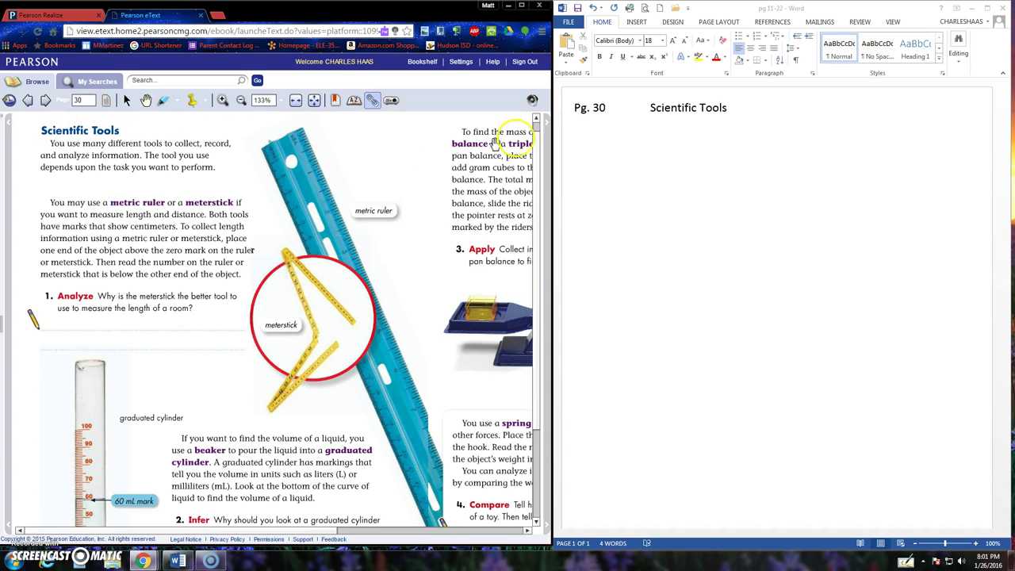
click(590, 140)
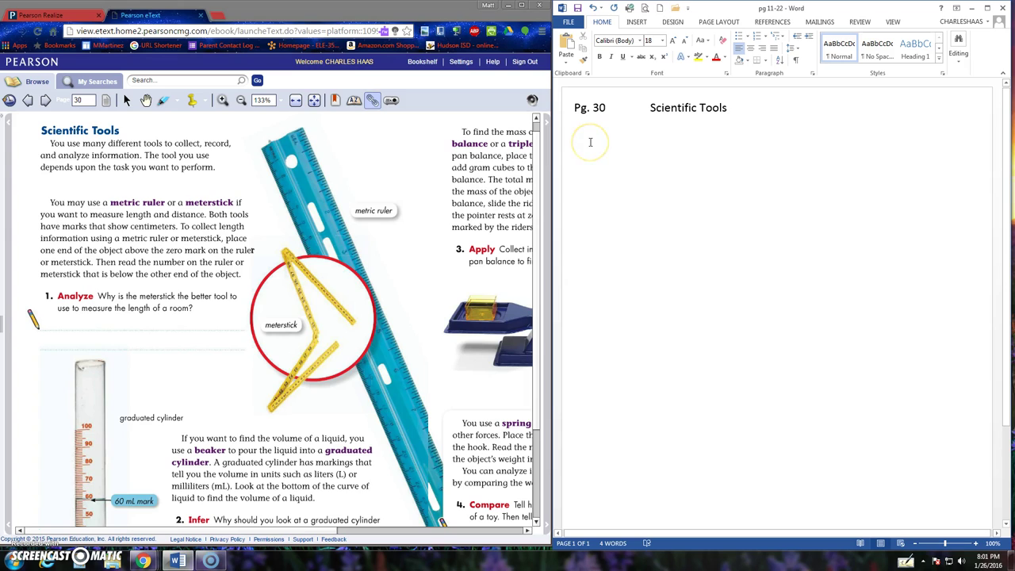
text(Met)
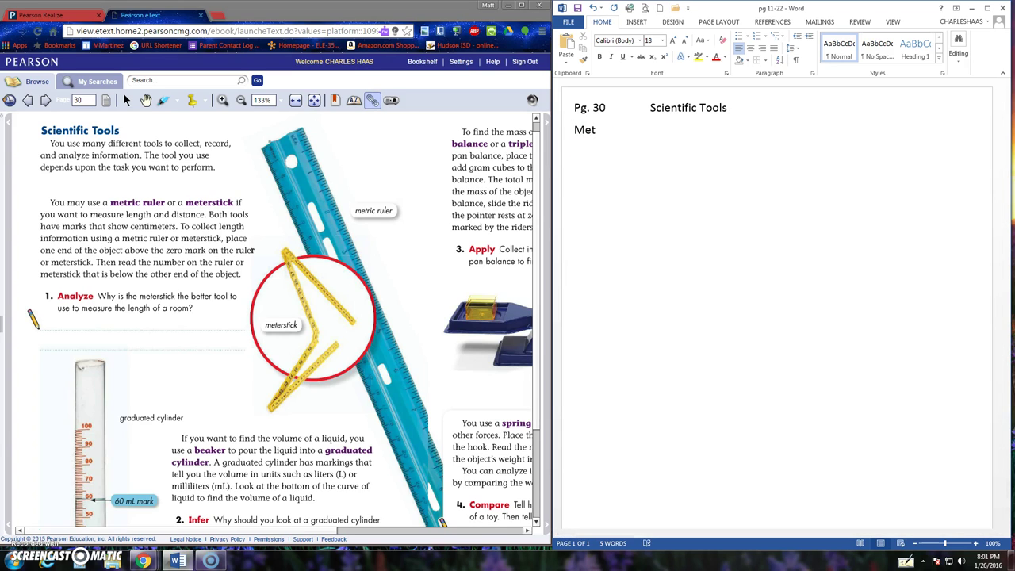
text(ric Ruler or meterstic)
key(BackSpace)
key(BackSpace)
text(tick)
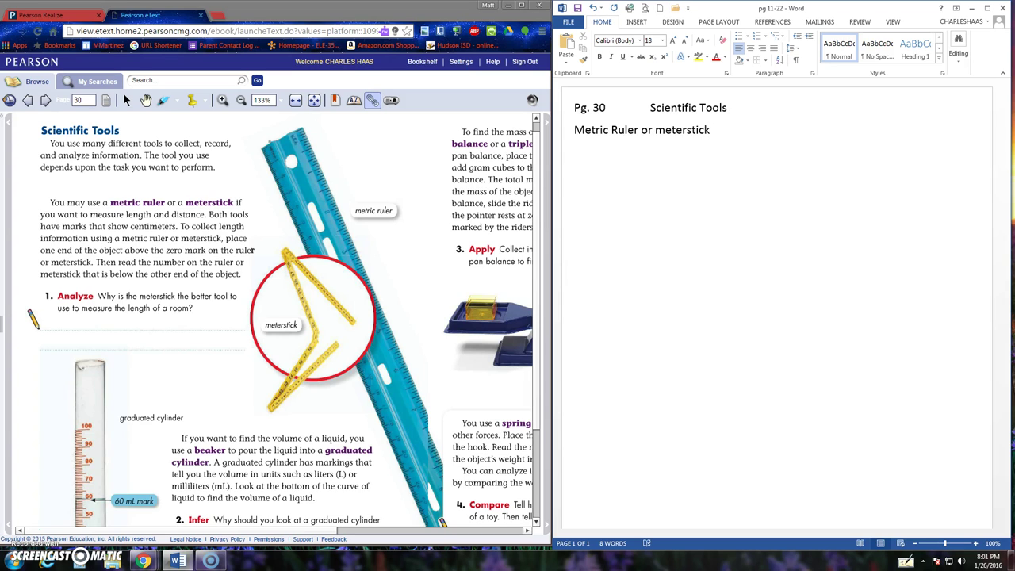
- Complete the meterstick line with "– both have cm, centimeters, measure length" and start a new line
text(- both )
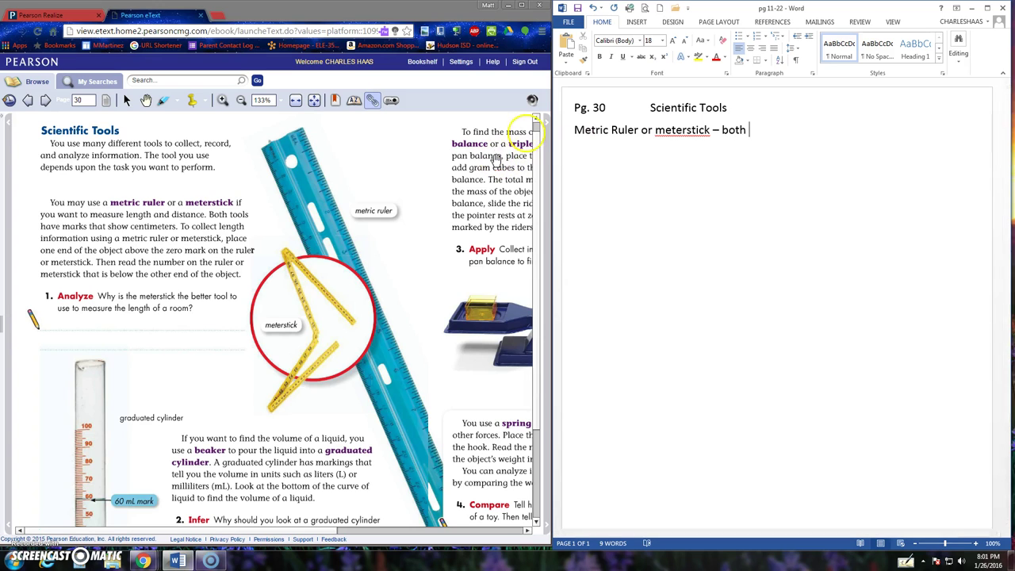
text(have)
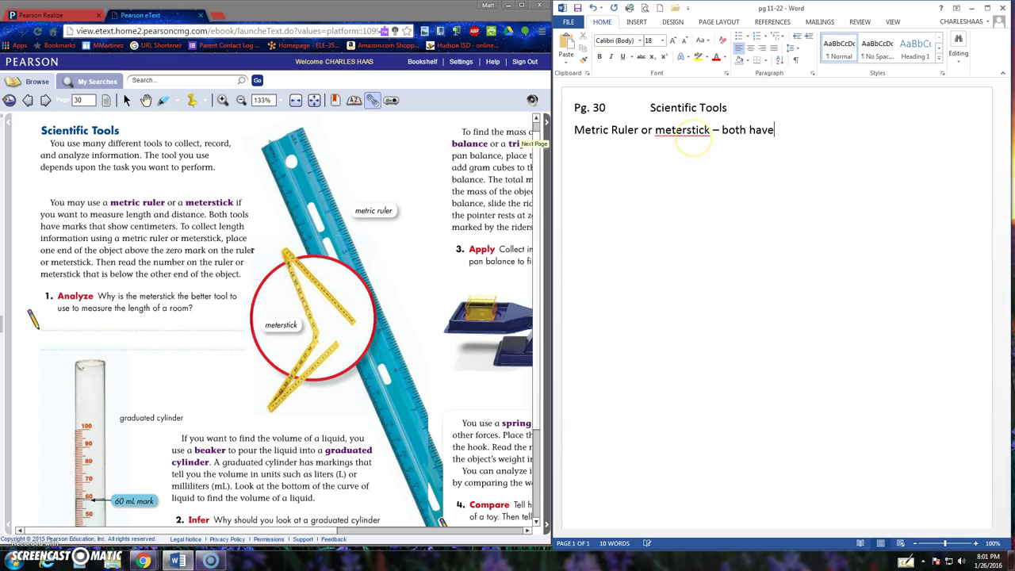
text( cm, centimeter)
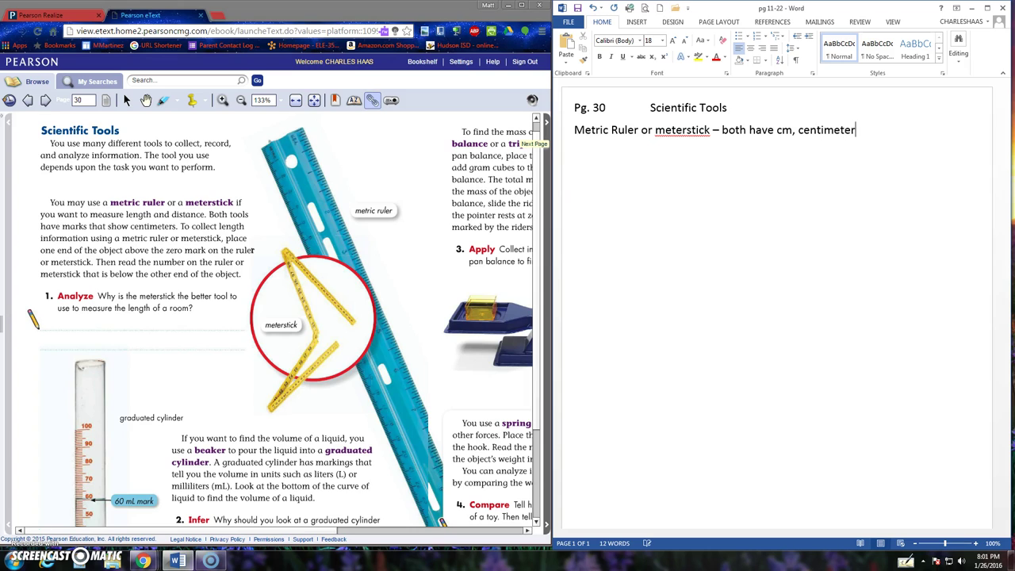
text(s, measure )
text(leg)
text(th)
key(BackSpace)
key(BackSpace)
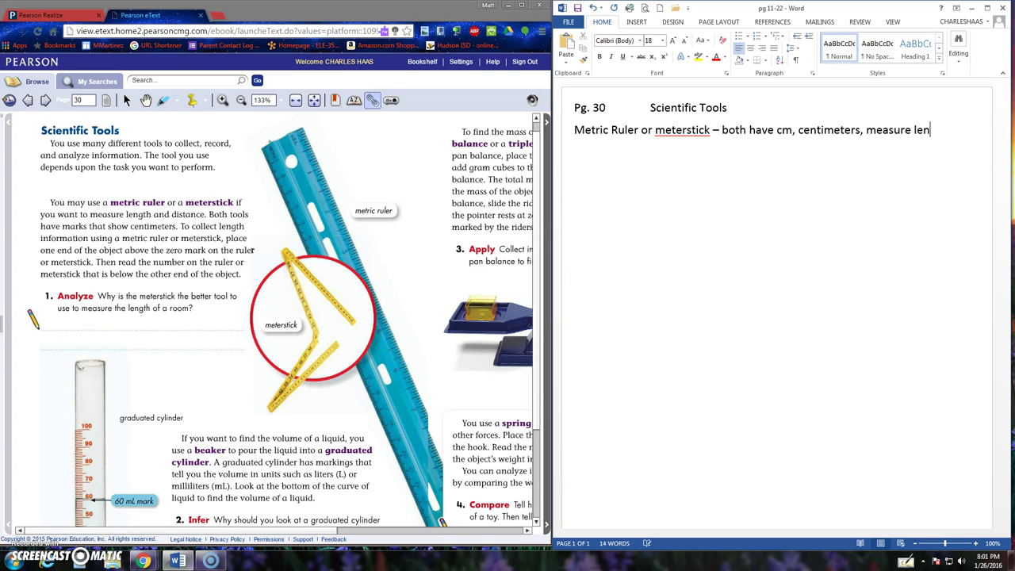
text(ngth)
key(Return)
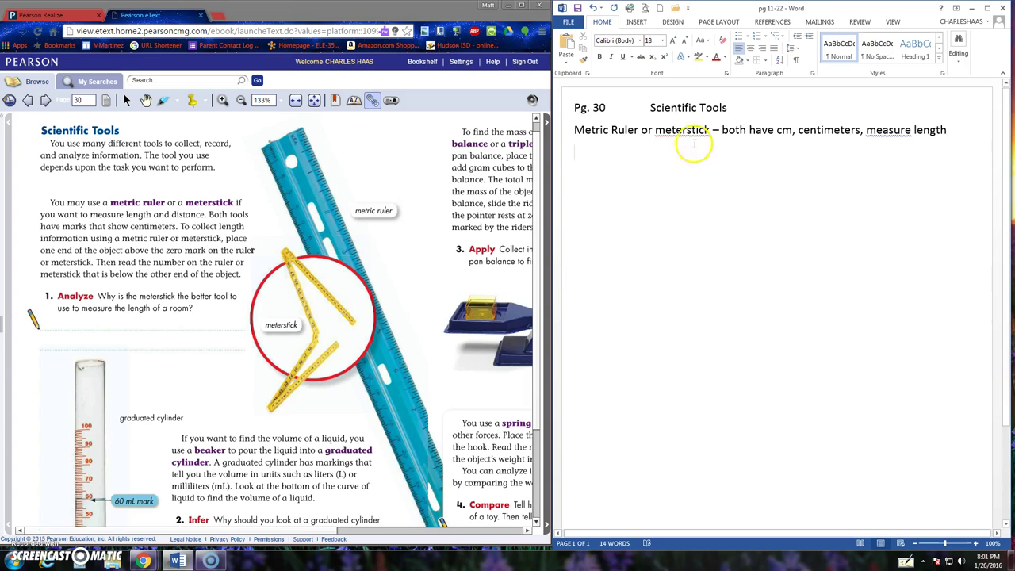
- Underline the term "Metric Ruler or meterstick" in the notes
drag(572, 130, 694, 130)
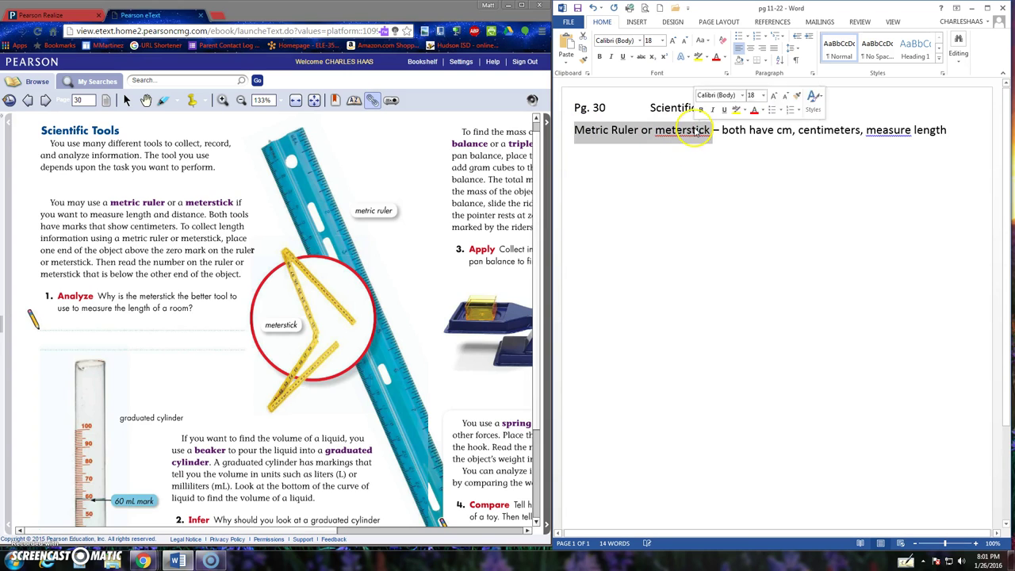
key(ctrl+u)
click(669, 178)
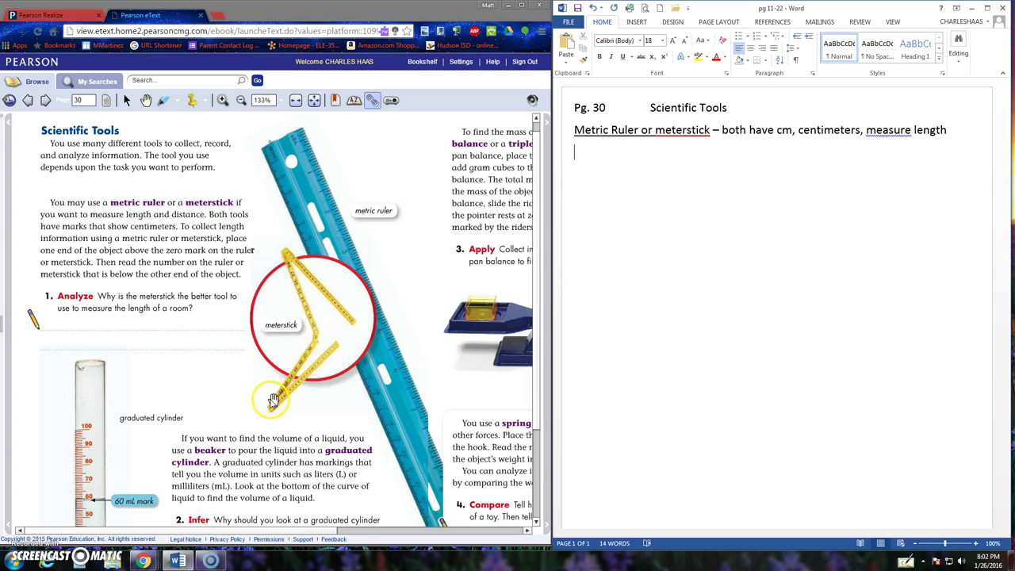
- Using the textbook's graduated cylinder passage, add the note "Beaker or graduated cylinder – measures volume (Space)"
click(327, 357)
drag(327, 357, 321, 218)
click(567, 184)
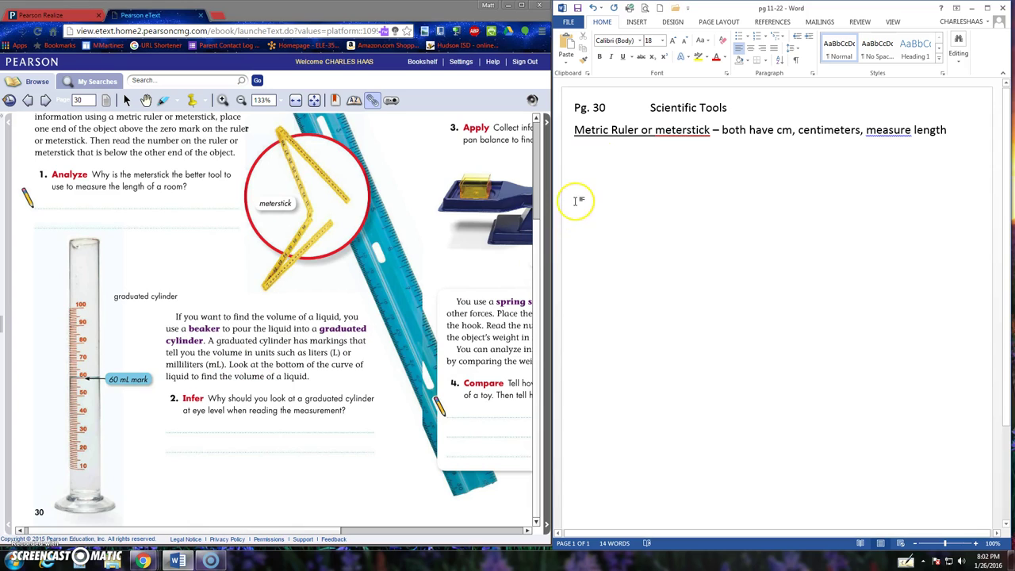
text(beaker)
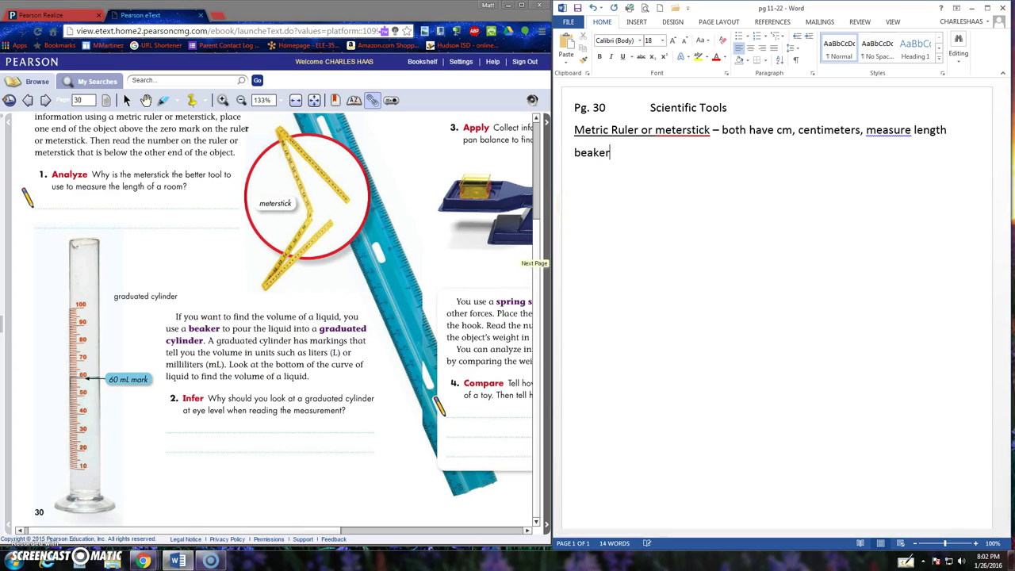
text( or graduated cylinder -)
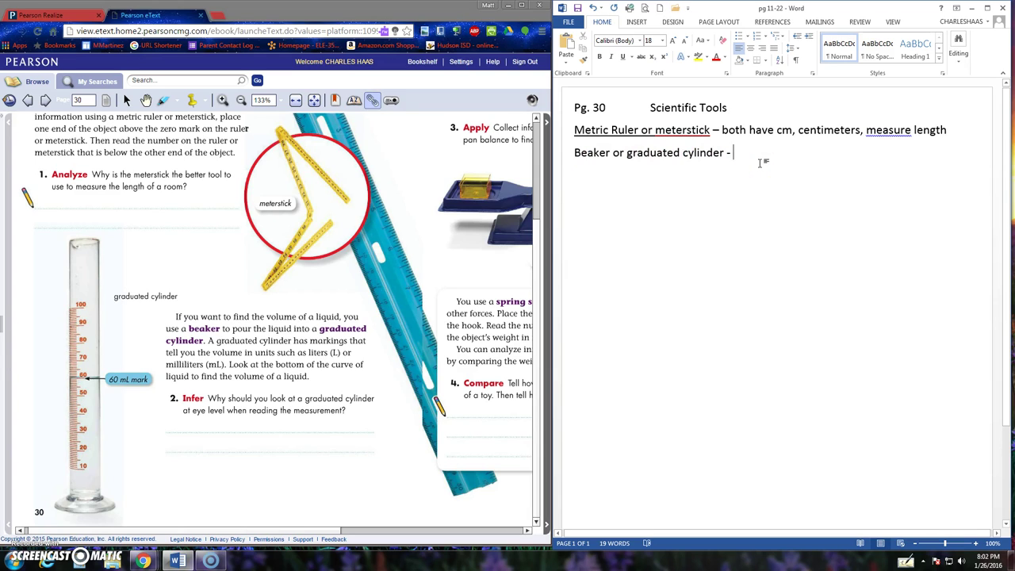
text(measu)
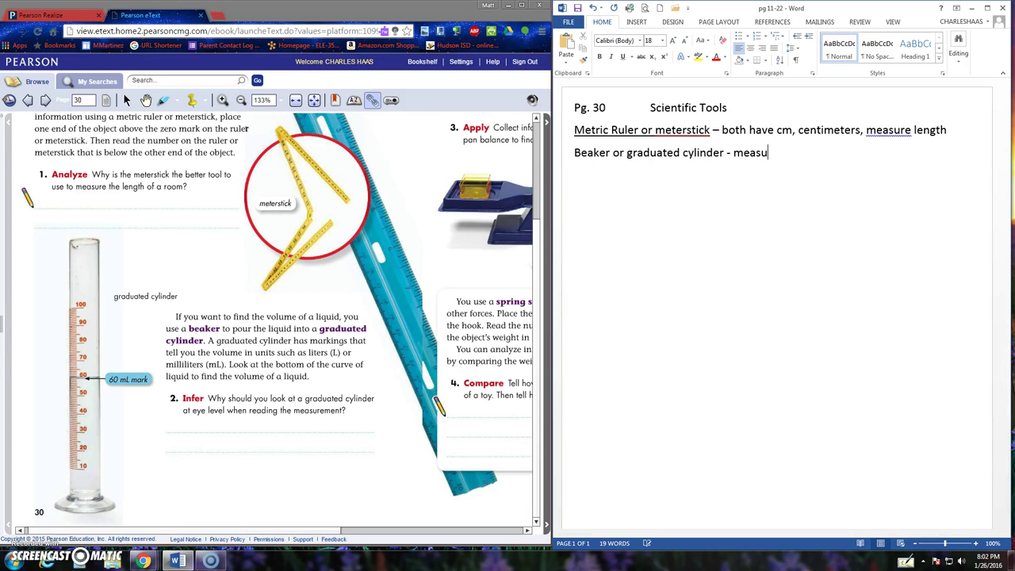
text(res volume (Space)
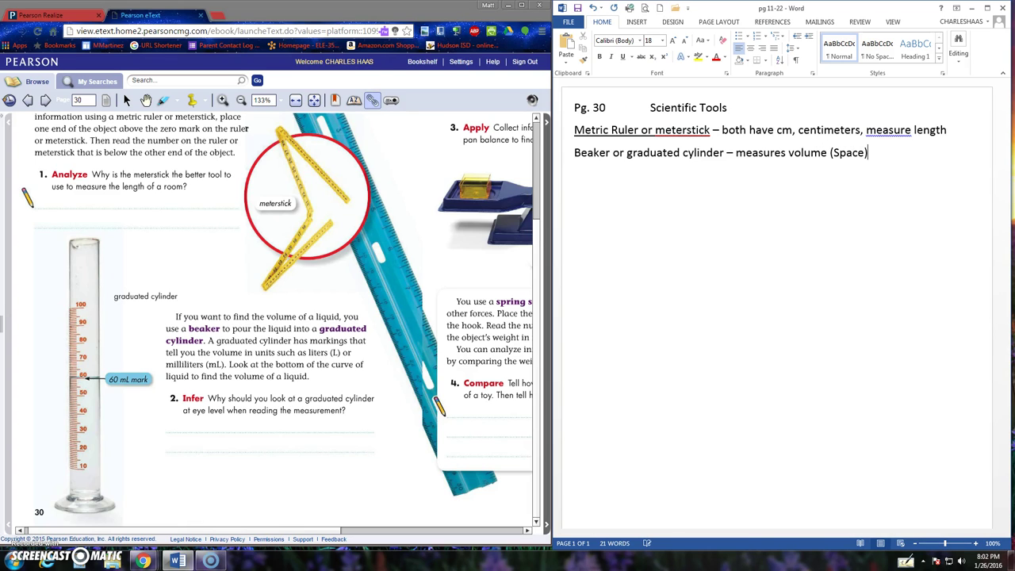
- Underline the term "Beaker or graduated cylinder" in the notes
double_click(588, 152)
drag(638, 152, 700, 153)
key(ctrl+u)
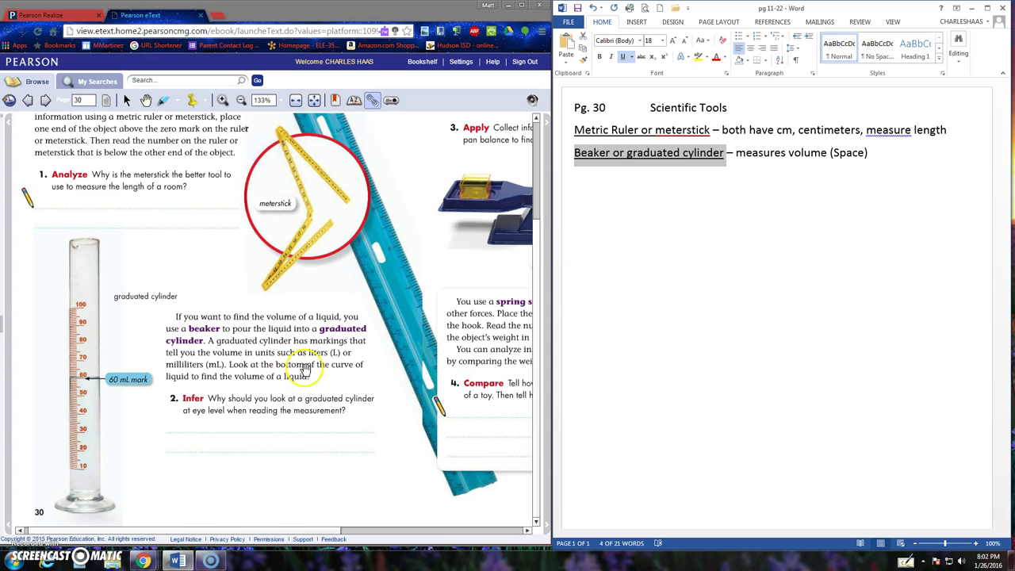
- Using the textbook's pan balance passage, add the note "Pan Balance or Triple Beam Balance – measure mass (material)"
drag(303, 368, 60, 480)
drag(328, 195, 281, 261)
click(152, 338)
click(605, 195)
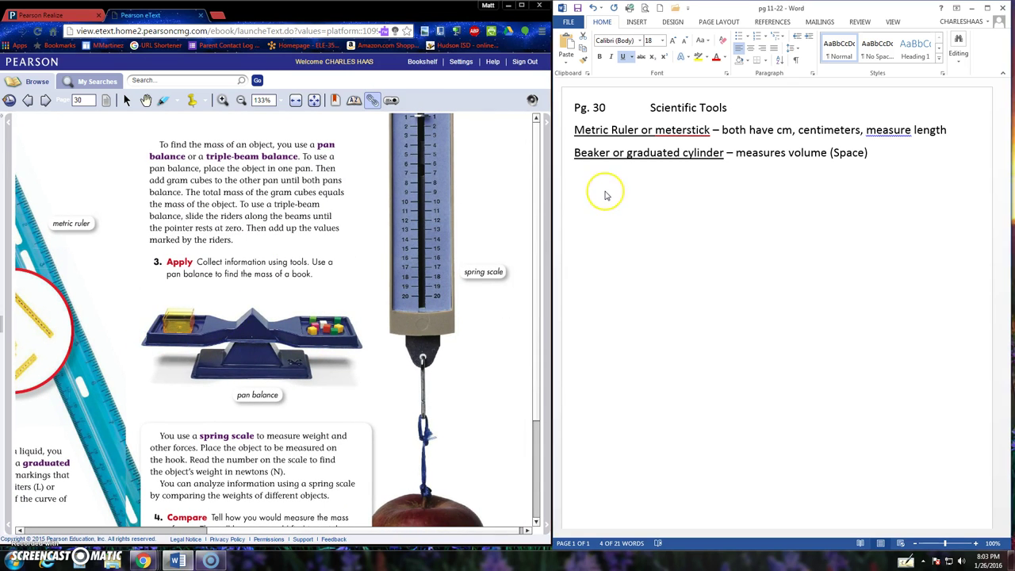
key(Down)
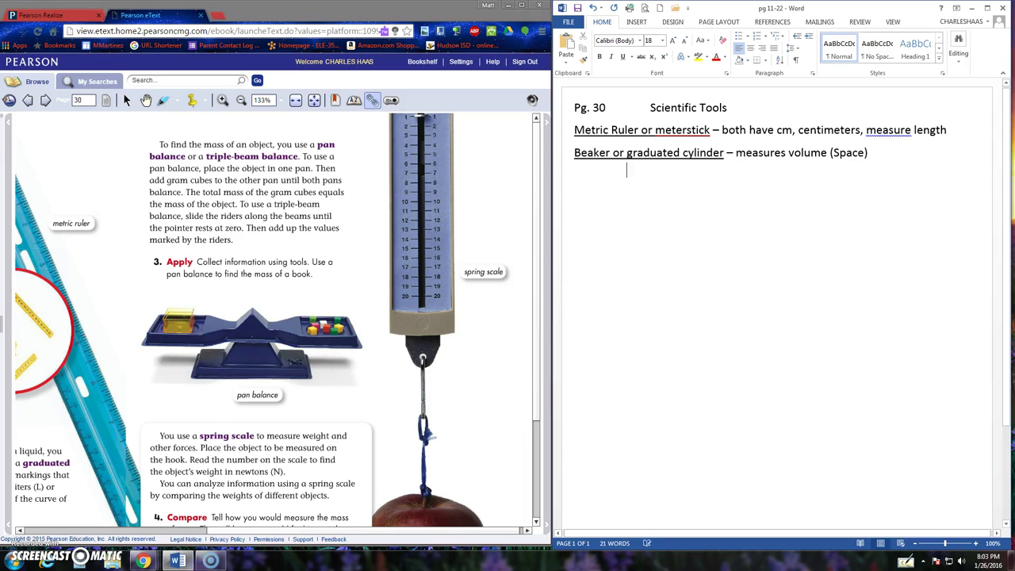
text(P)
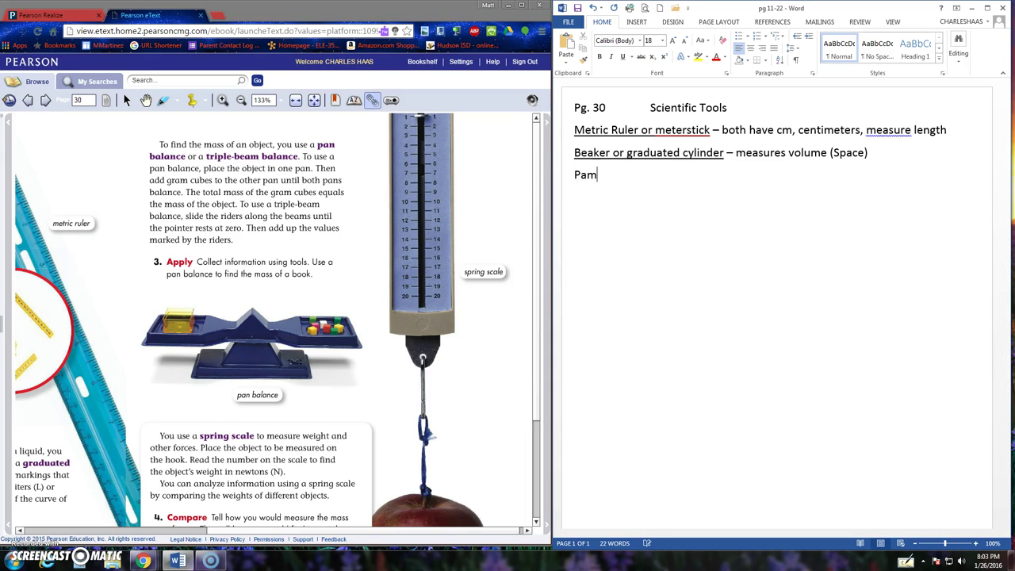
text(an Balance or Tiplem)
text(eam )
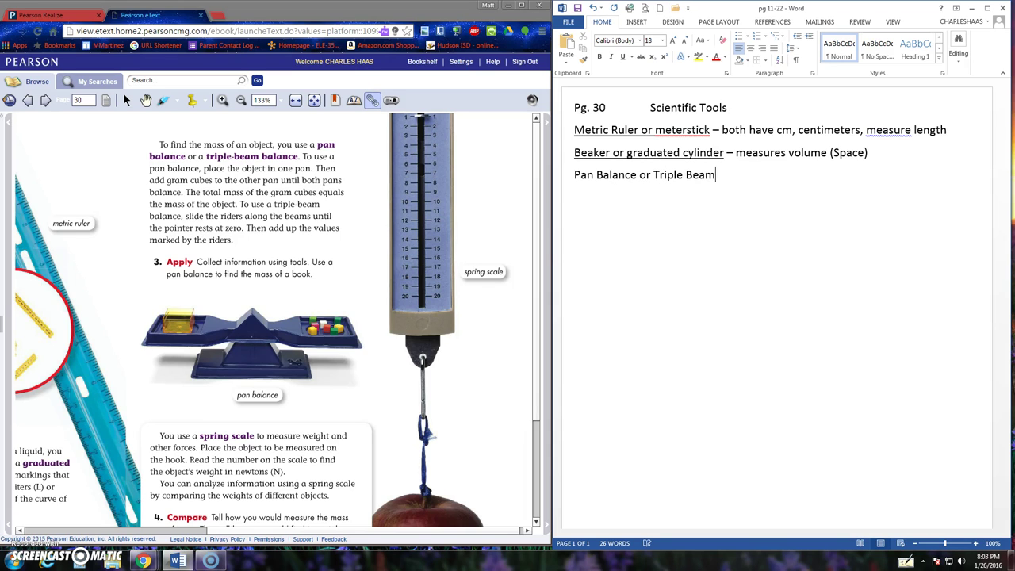
text(Bala)
text(nce - measure )
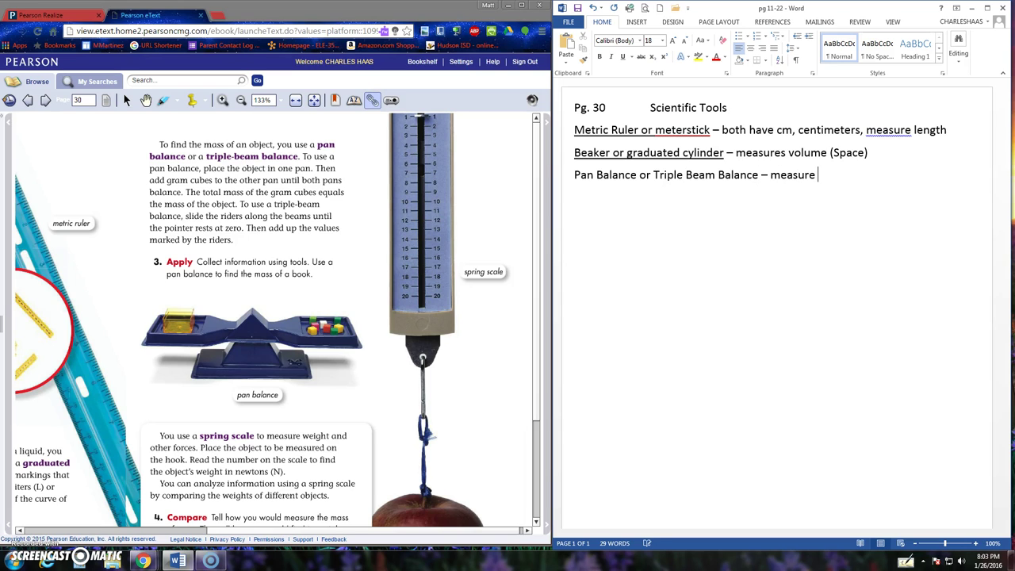
text(mass (material))
- Underline the term "Pan Balance or Triple Beam Balance" in the notes
drag(873, 154, 696, 169)
click(607, 176)
drag(578, 176, 740, 175)
key(ctrl+u)
click(722, 221)
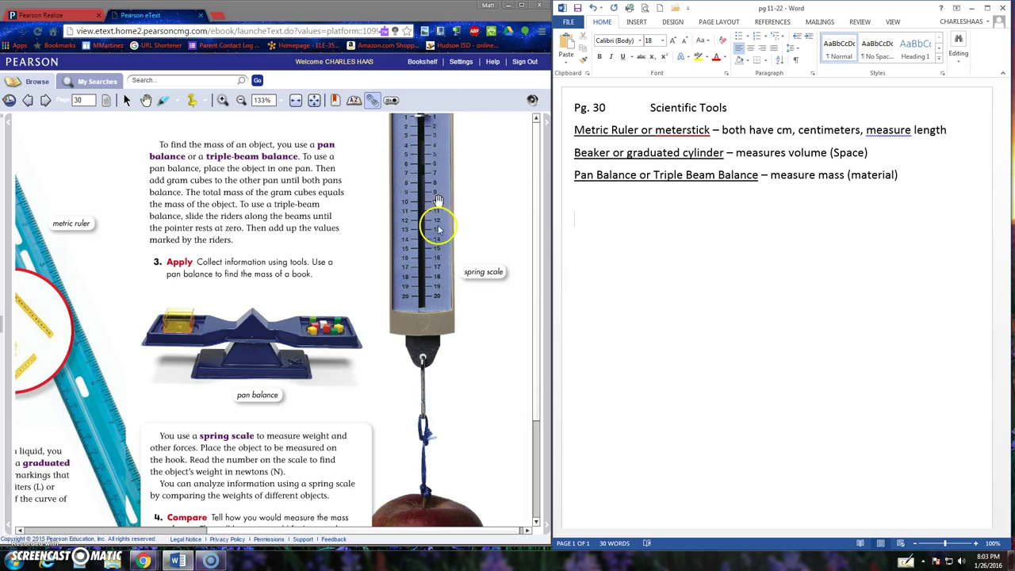
- Using the textbook's spring scale passage, add the note "Spring scale – measures weight or force"
click(434, 327)
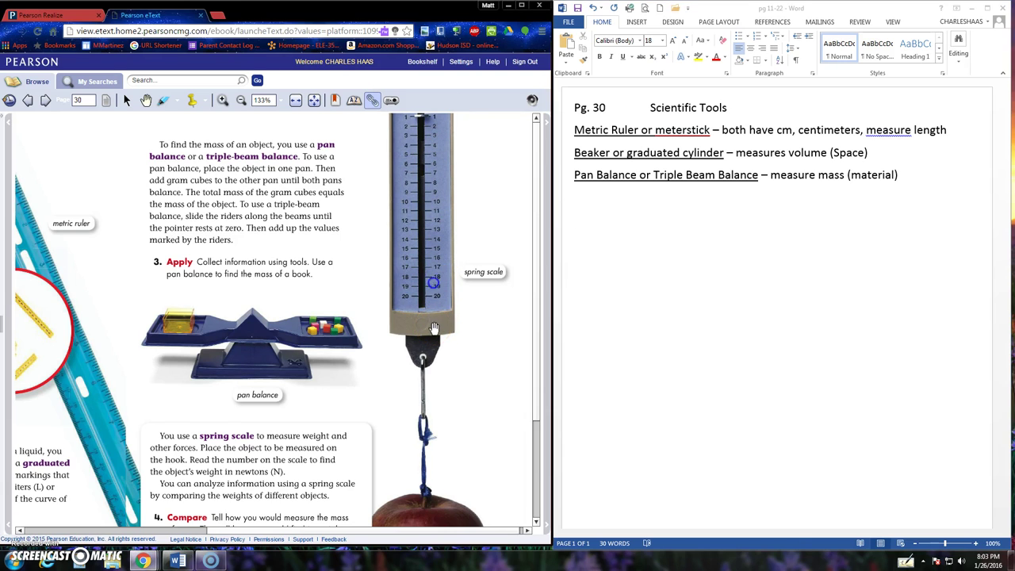
drag(435, 328, 437, 245)
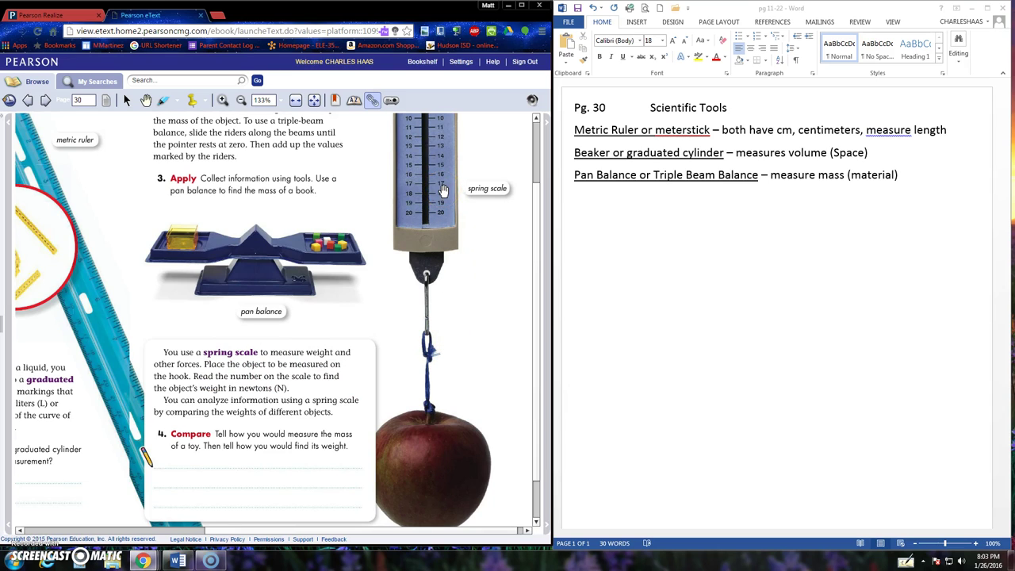
click(600, 210)
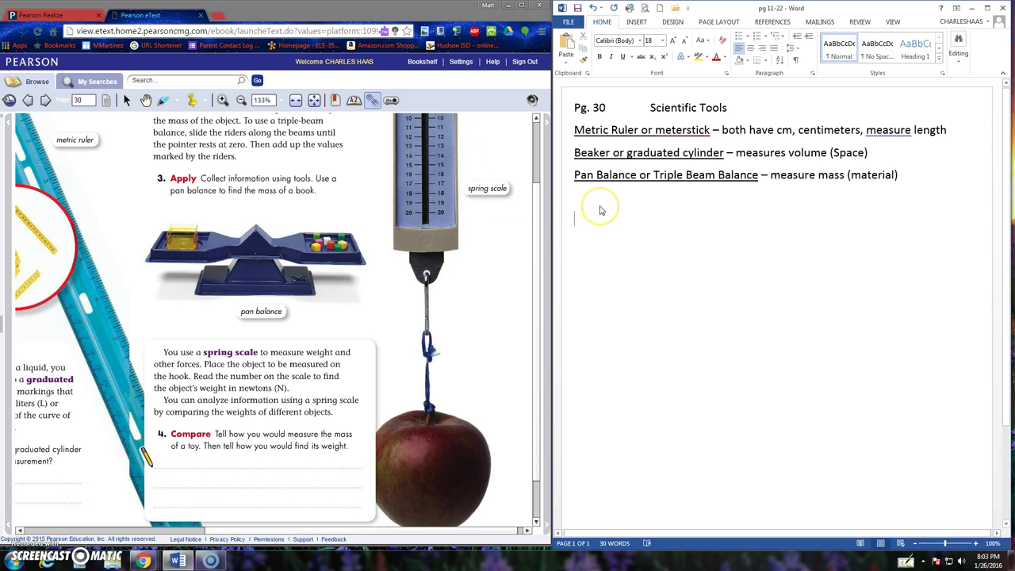
text(Spring )
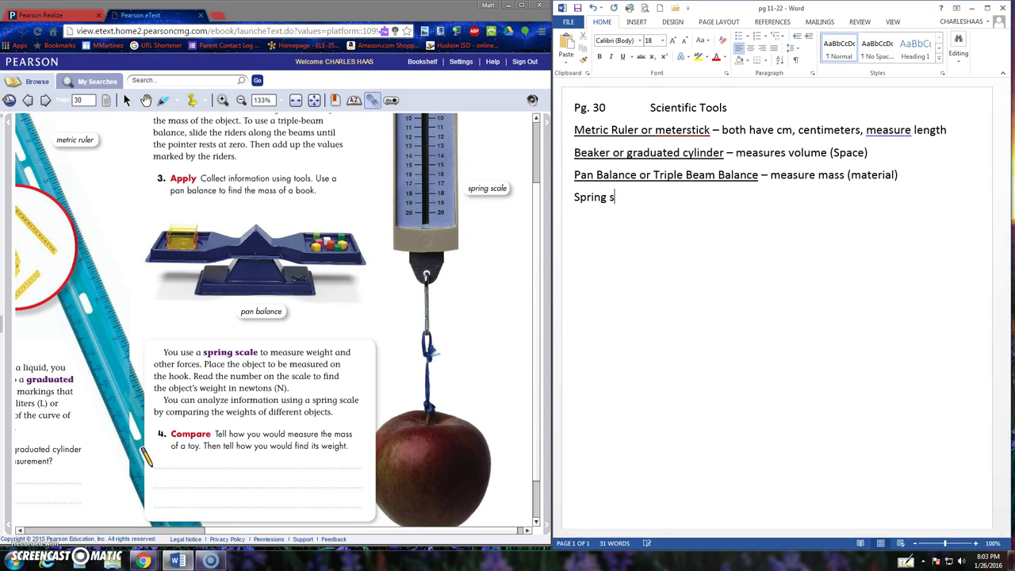
text(scale - measures weig)
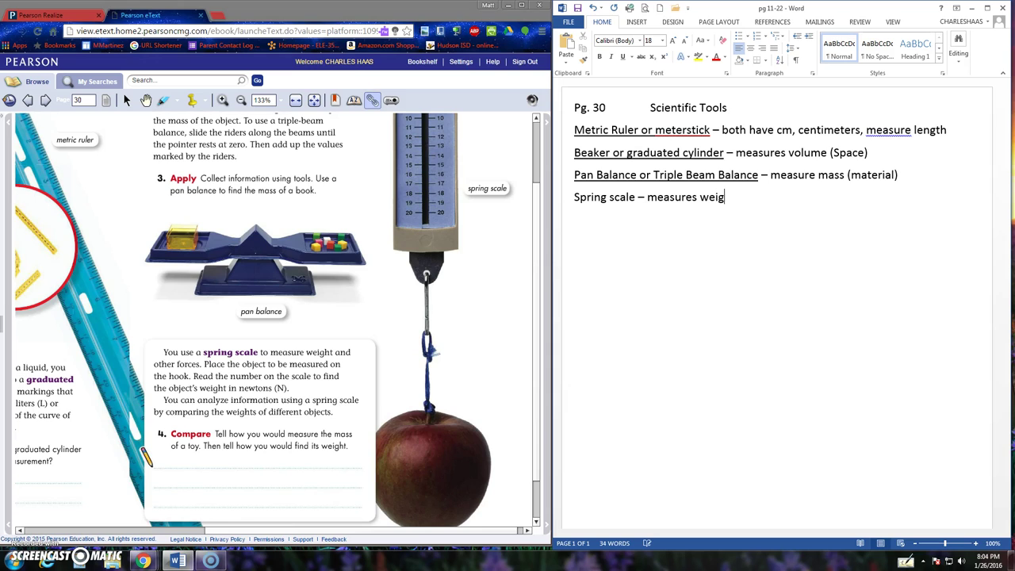
text(ht or force)
- Underline the term "Spring scale" in the notes
drag(574, 197, 626, 204)
key(ctrl+u)
click(674, 284)
- Turn the eText to page 32 and add the note "Stopwatches – measure time"
click(315, 311)
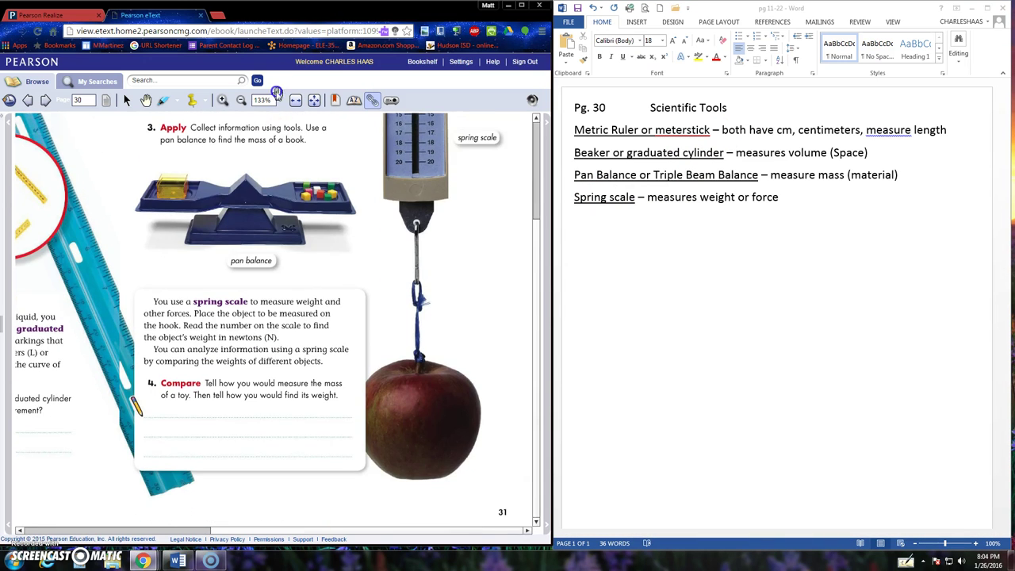
click(45, 99)
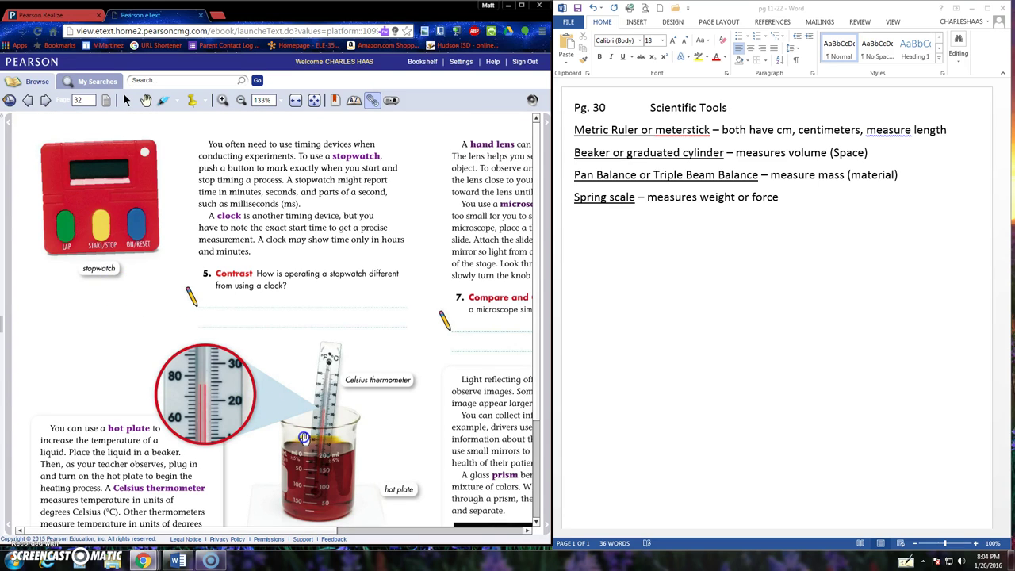
click(586, 227)
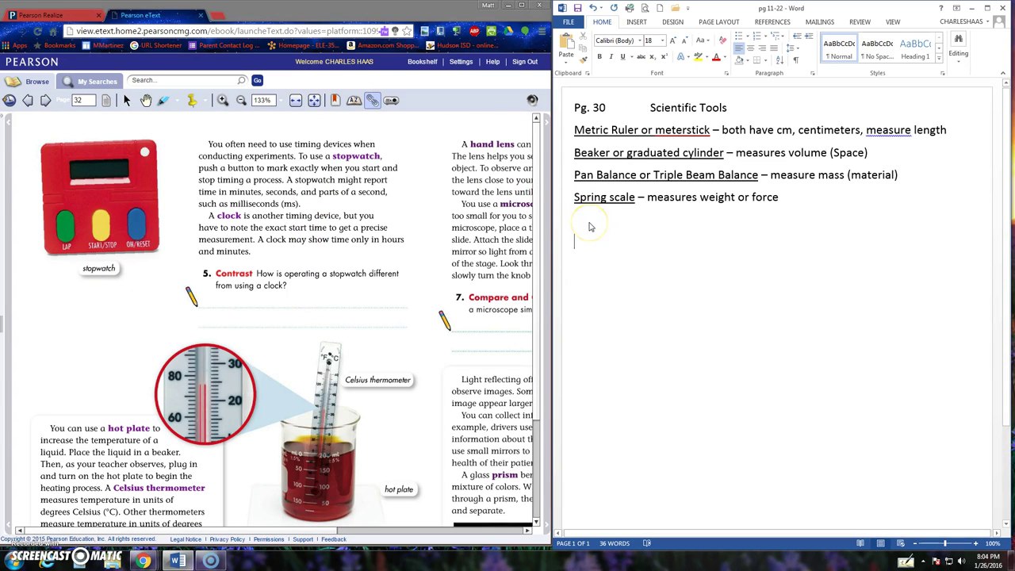
text(st)
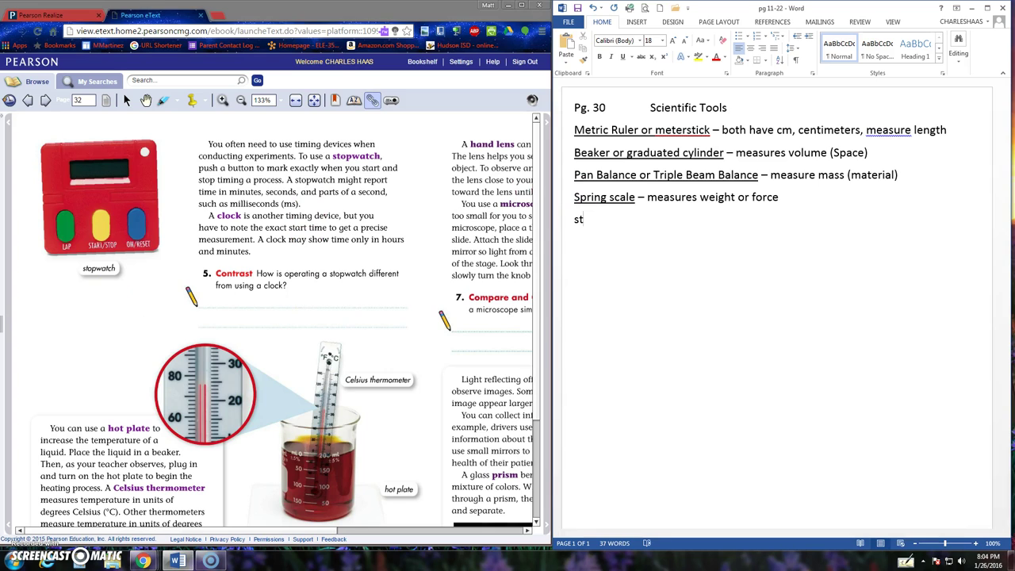
text(opwat)
text(ches)
text( - m,e)
text(asure time)
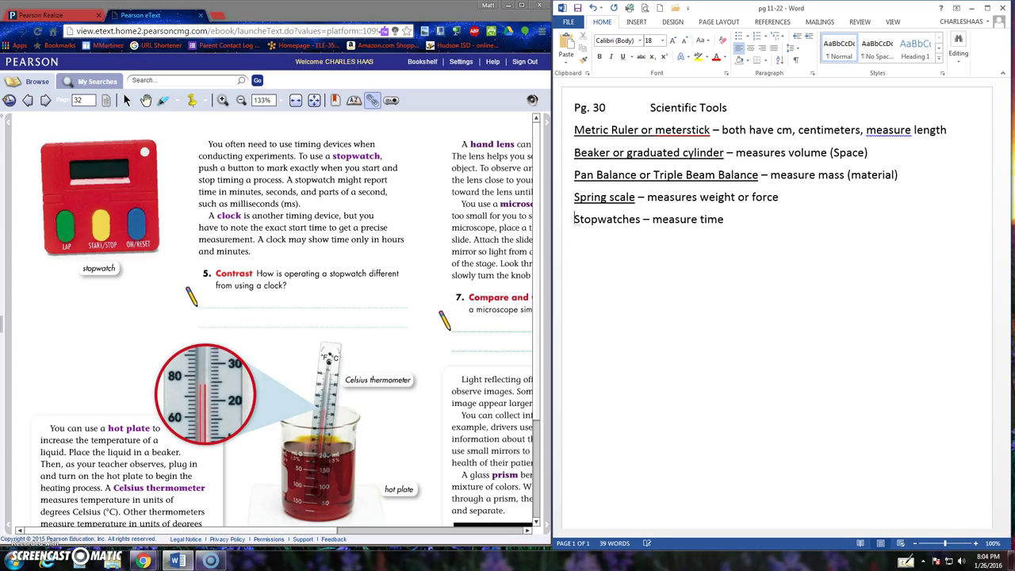
- Insert "or clock" after "Stopwatches" in the time measurement note
text(C)
key(BackSpace)
key(Right)
key(Right)
key(Right)
text(or clock)
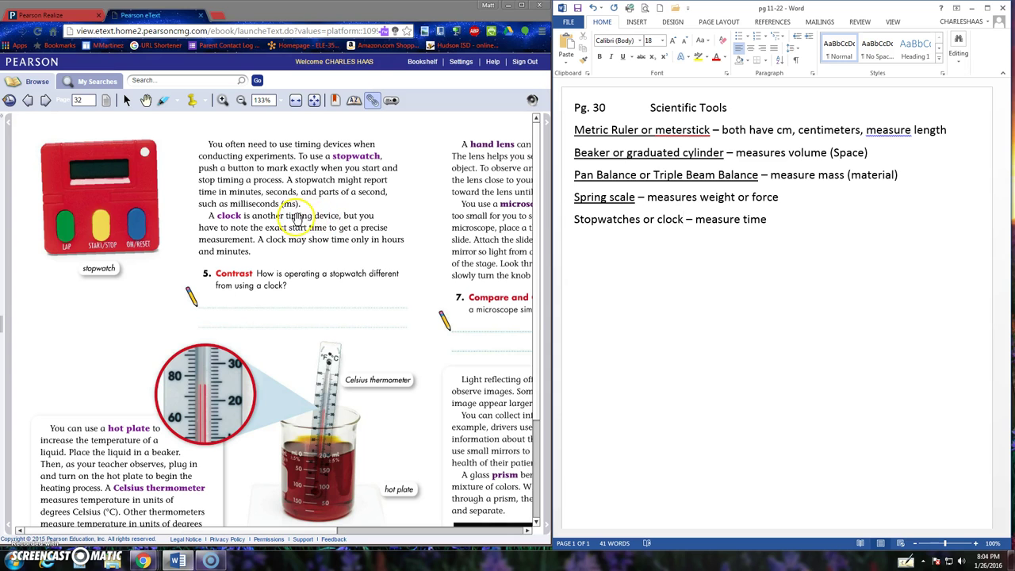
- Underline the term "Stopwatches or clock" in the notes
scroll(297, 238, down, 3)
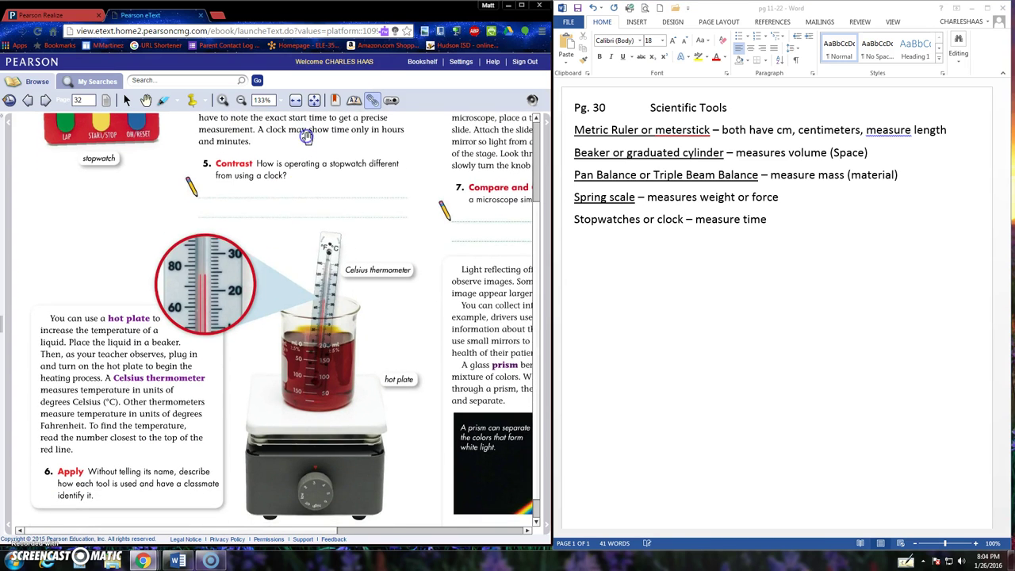
drag(302, 257, 296, 236)
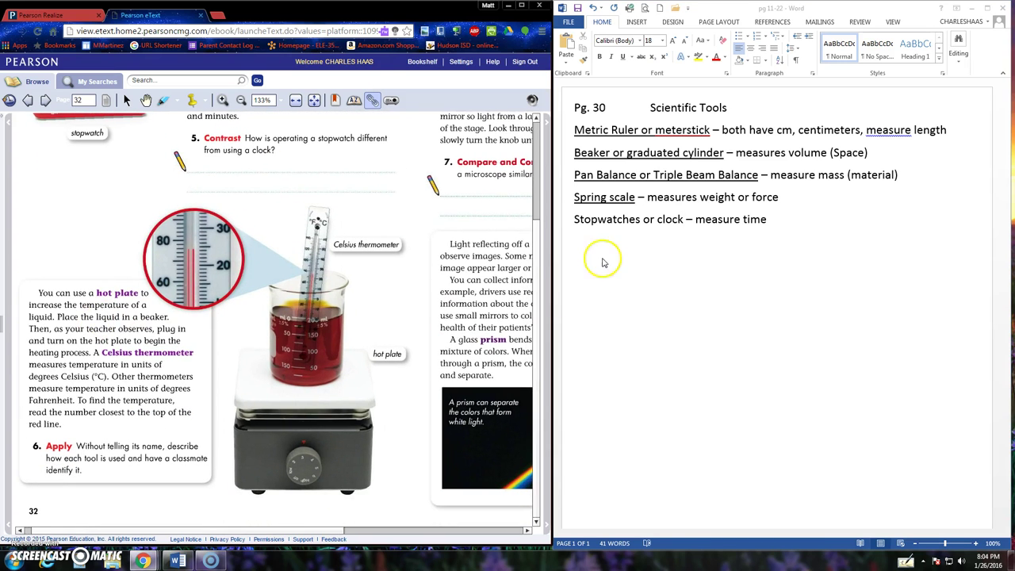
drag(576, 222, 675, 219)
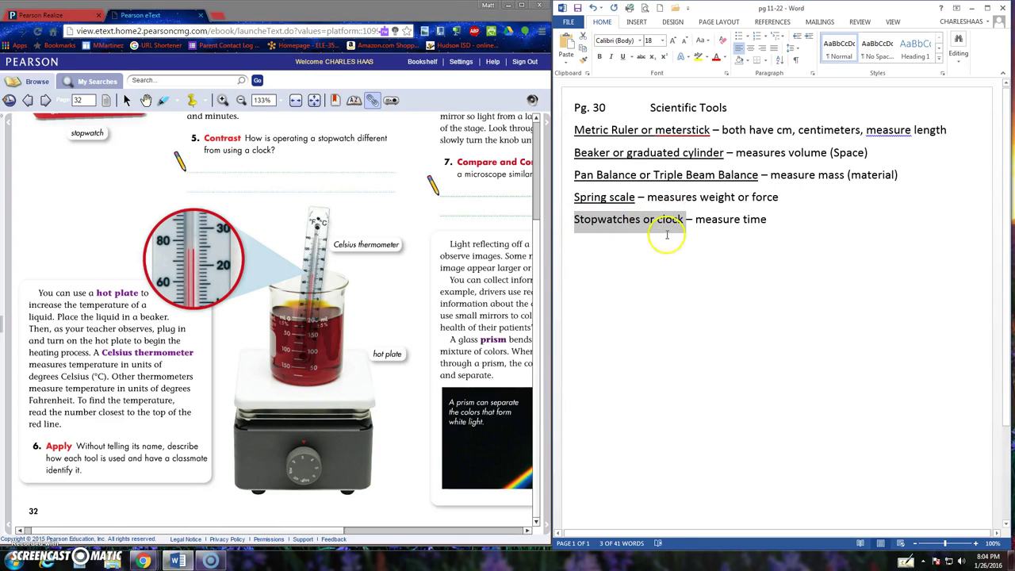
key(ctrl+u)
- Add the notes "Hot plate – create thermal energy" and "Celsius thermometer – measures temperature" on separate lines below the time note
click(623, 257)
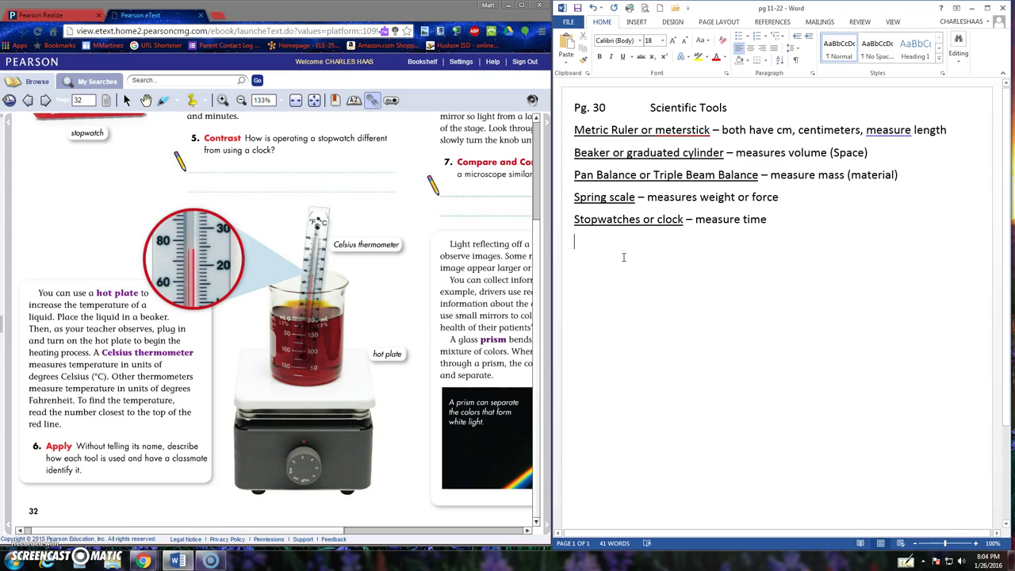
text(hot pl)
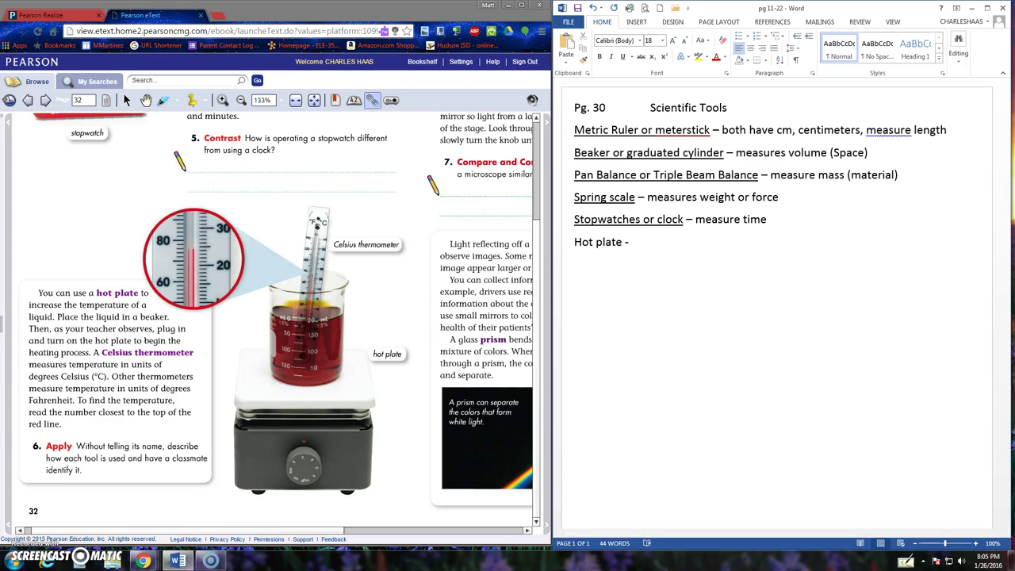
text(ate - create thermal energy)
key(Return)
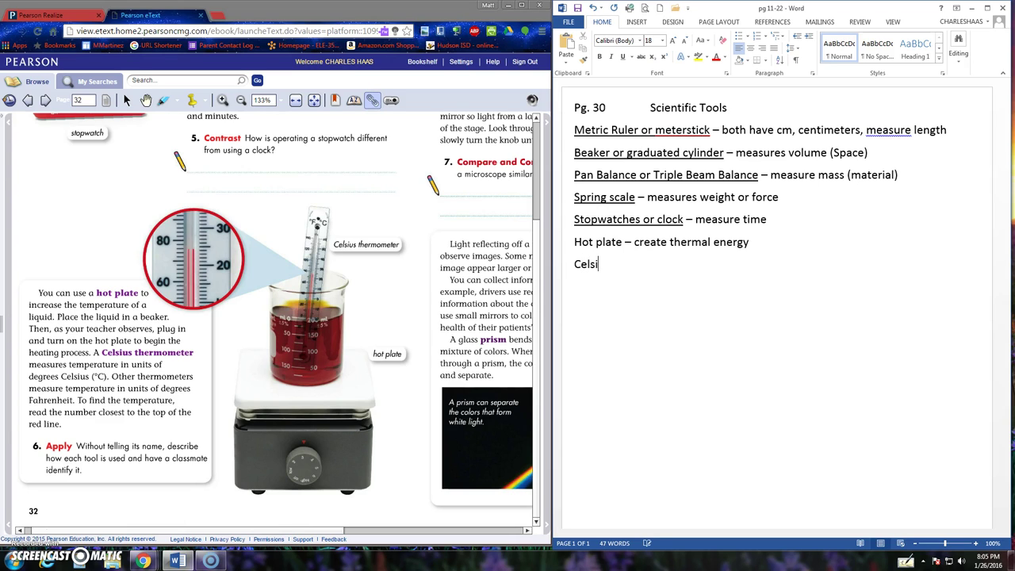
text(Celsius thermometer - measures)
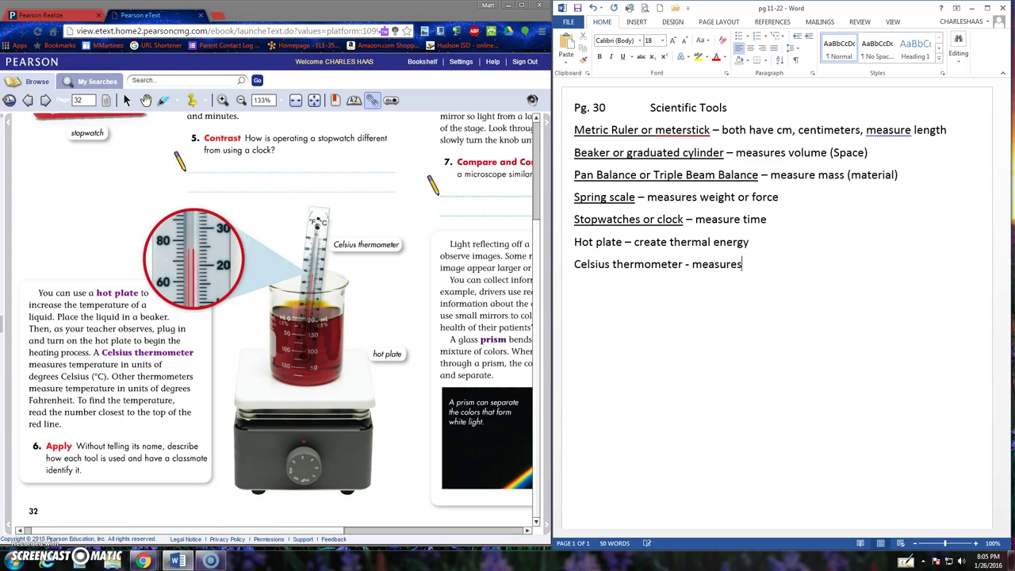
text( temperature)
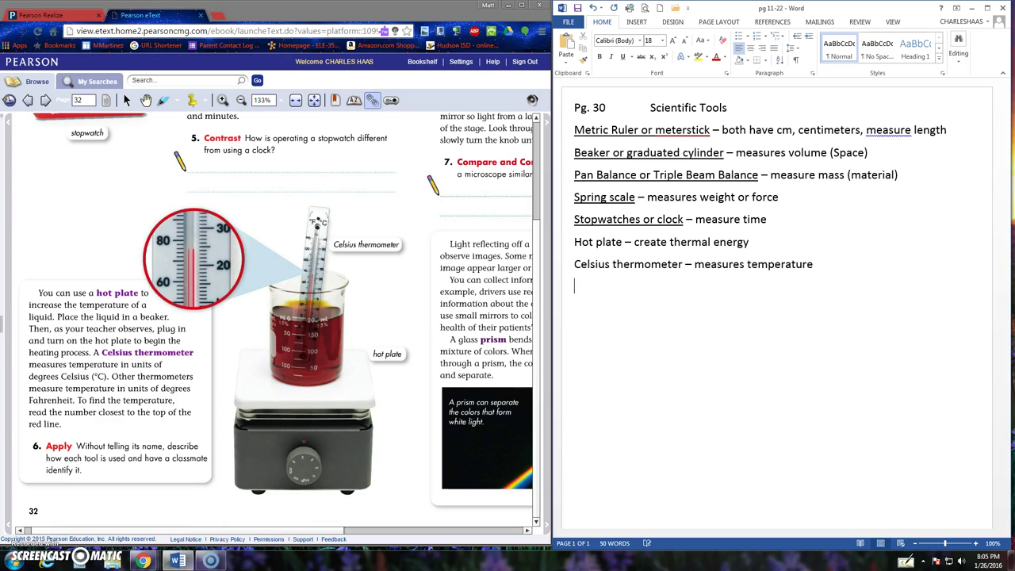
- Underline the terms "Hot plate" and "Celsius thermometer" in the notes
drag(574, 241, 681, 266)
key(ctrl+u)
click(577, 265)
key(ctrl+u)
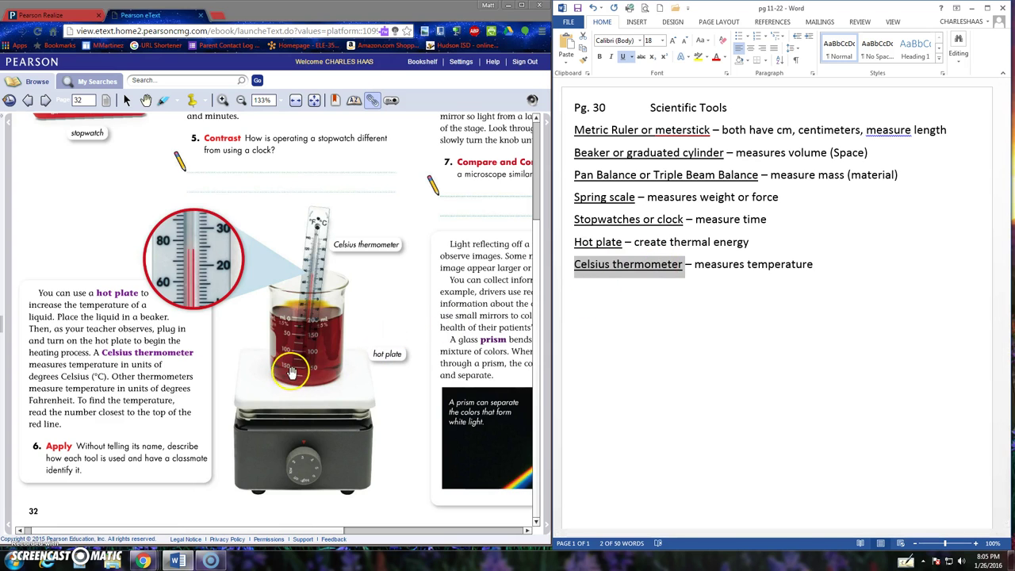
- Using the textbook's hand lens passage, add the note "Hand lens – make objects appear larger (refraction)"
drag(291, 373, 219, 404)
click(273, 347)
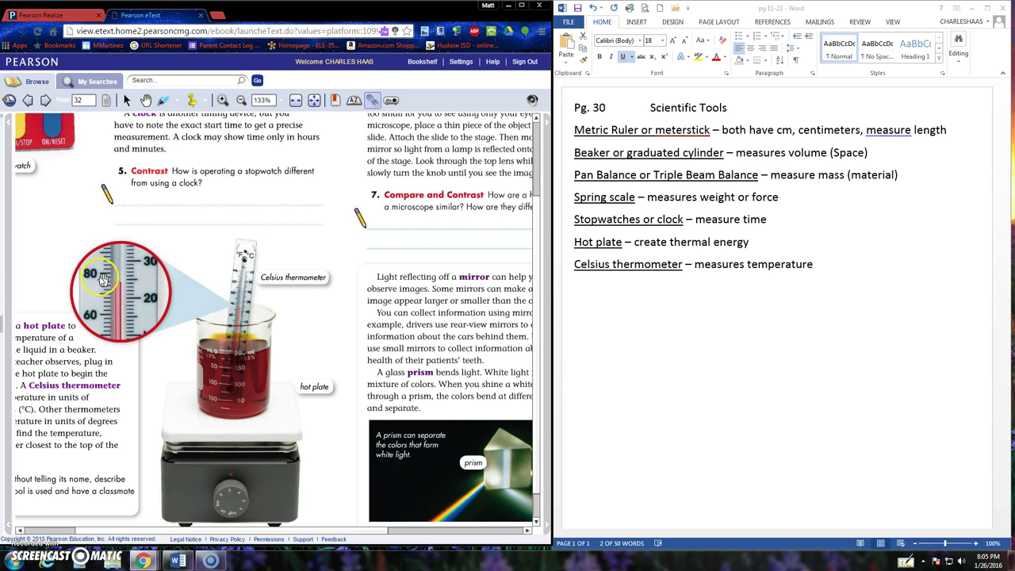
drag(423, 283, 198, 386)
click(593, 317)
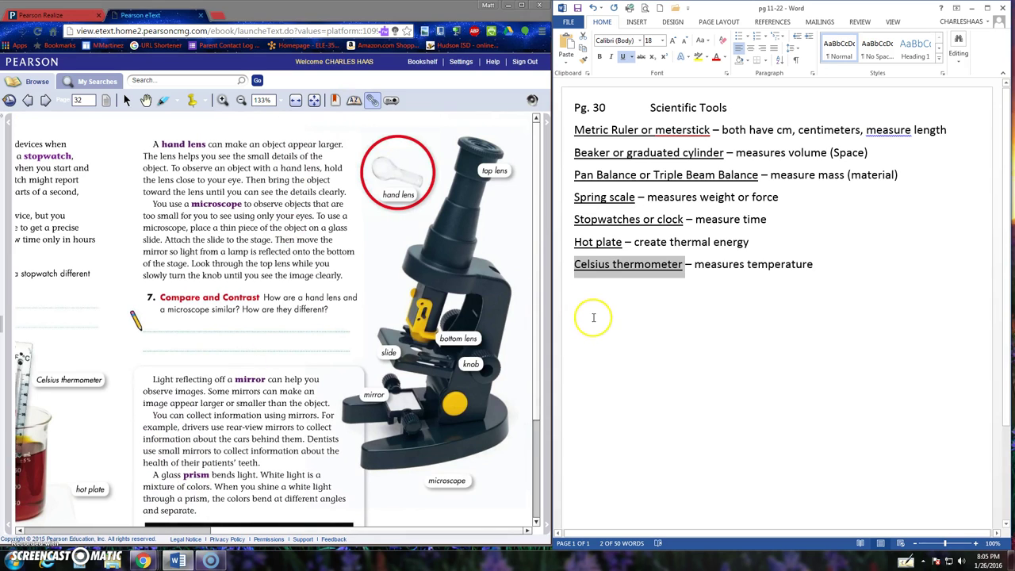
click(593, 317)
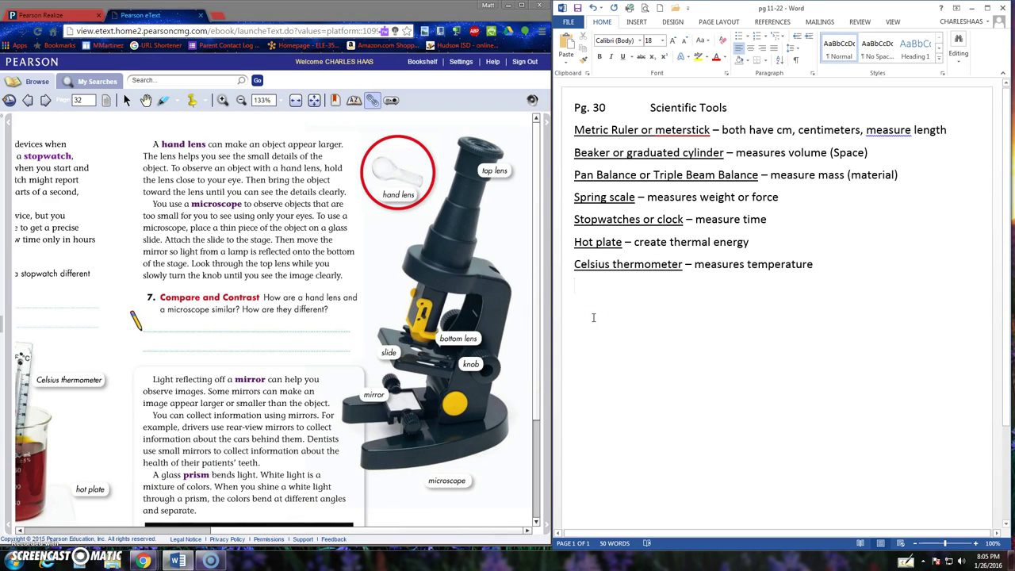
text(Hand lens – )
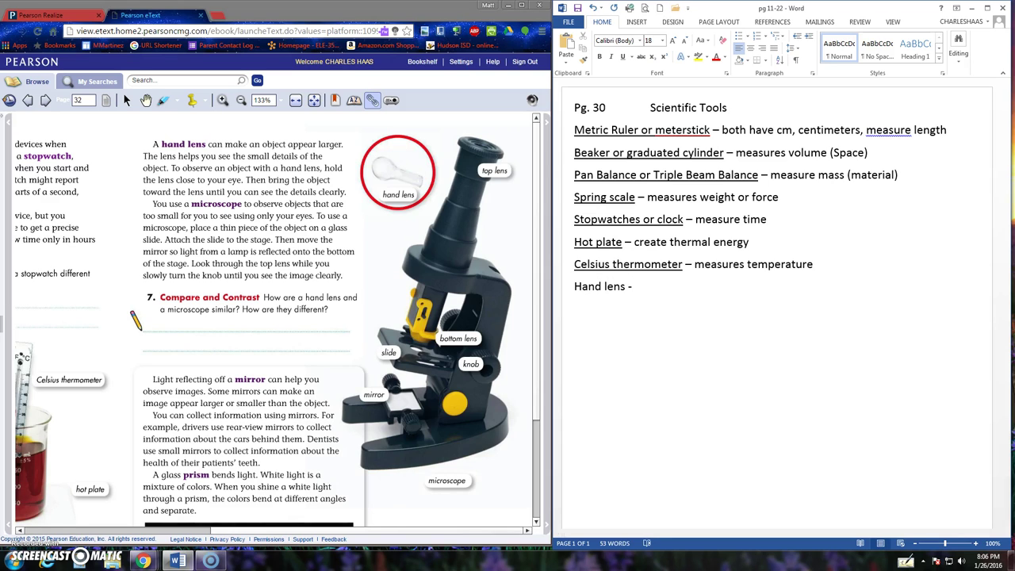
text(make objects appear larger (re)
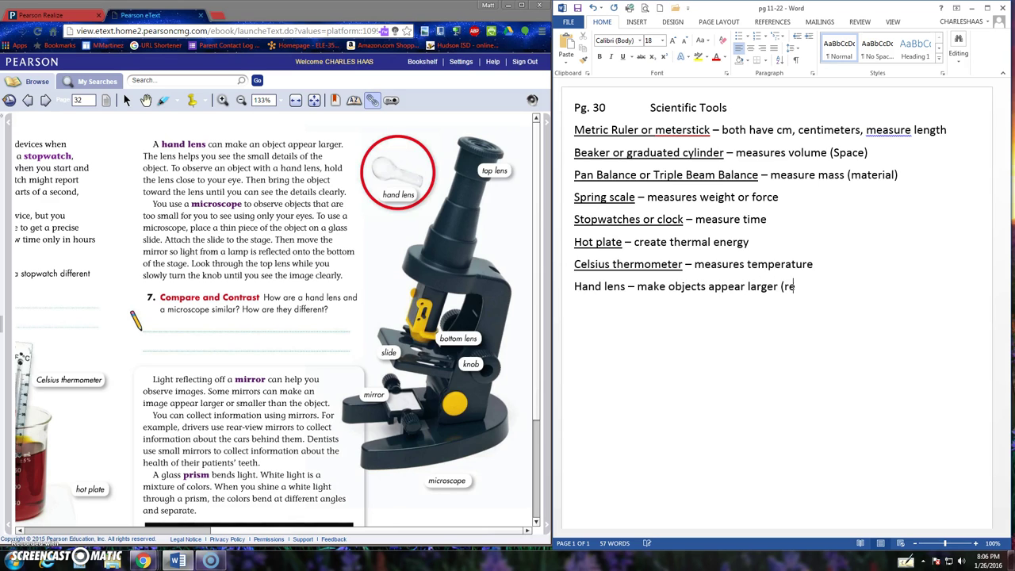
text(fraction))
key(Return)
- Add the note "Microscope – makes objects appear larger" below the hand lens note
text(Mict)
key(BackSpace)
text(roscope)
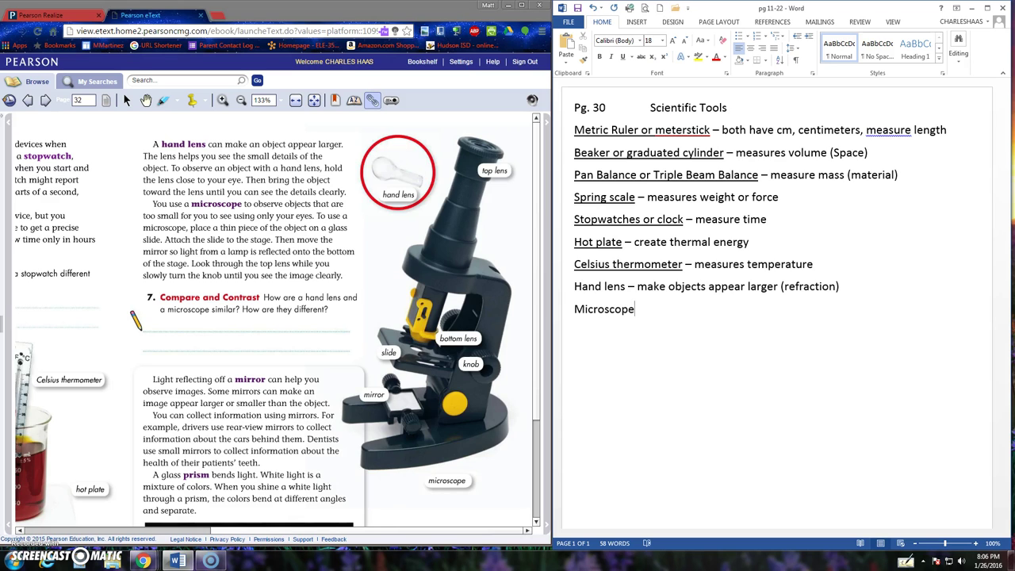
text( - makes objects appea)
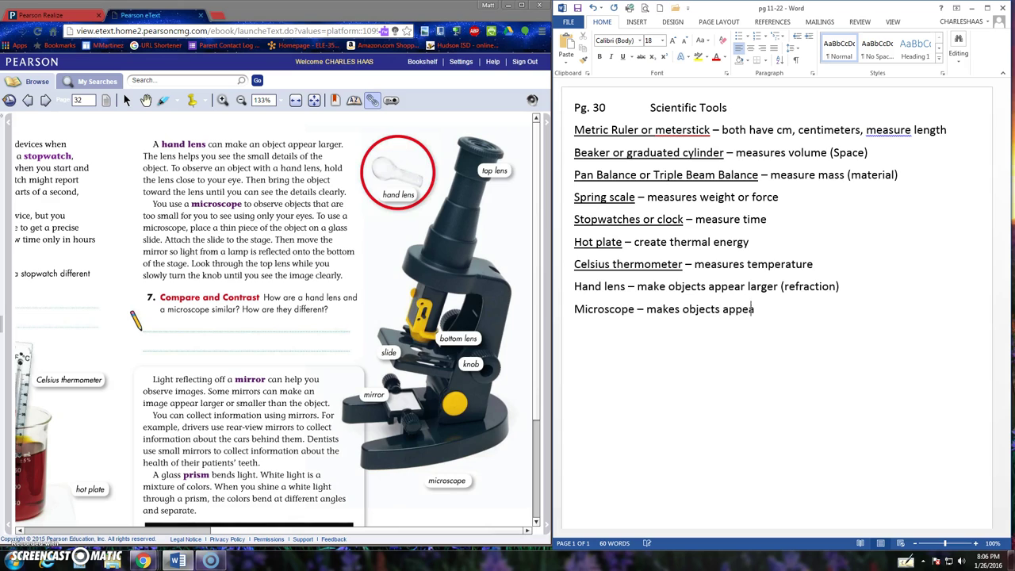
text(r larger)
- Using the textbook's mirror passage, add the note "Mirrors – reflection" on a new line
drag(312, 390, 310, 275)
click(645, 380)
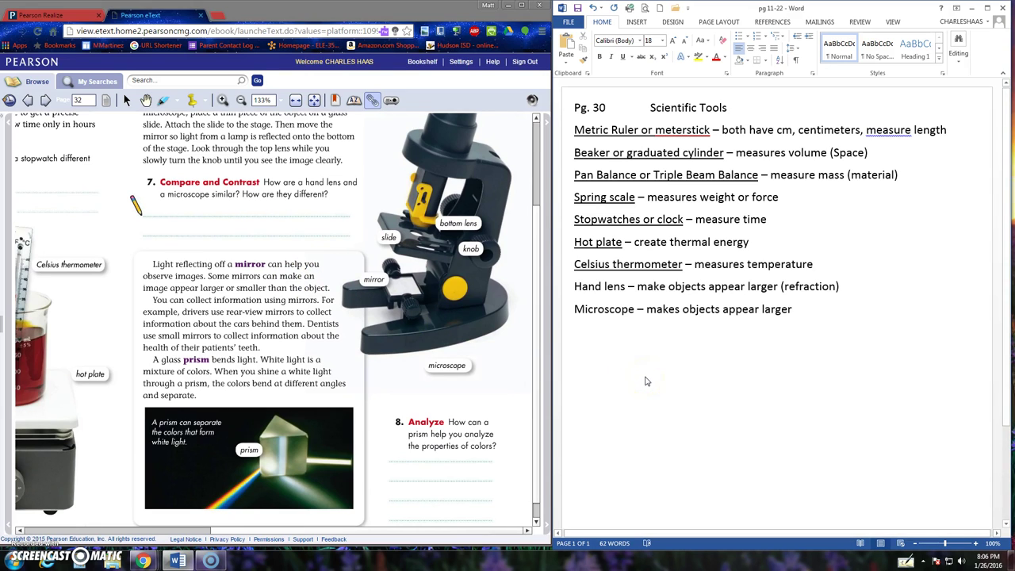
text(mirrors -)
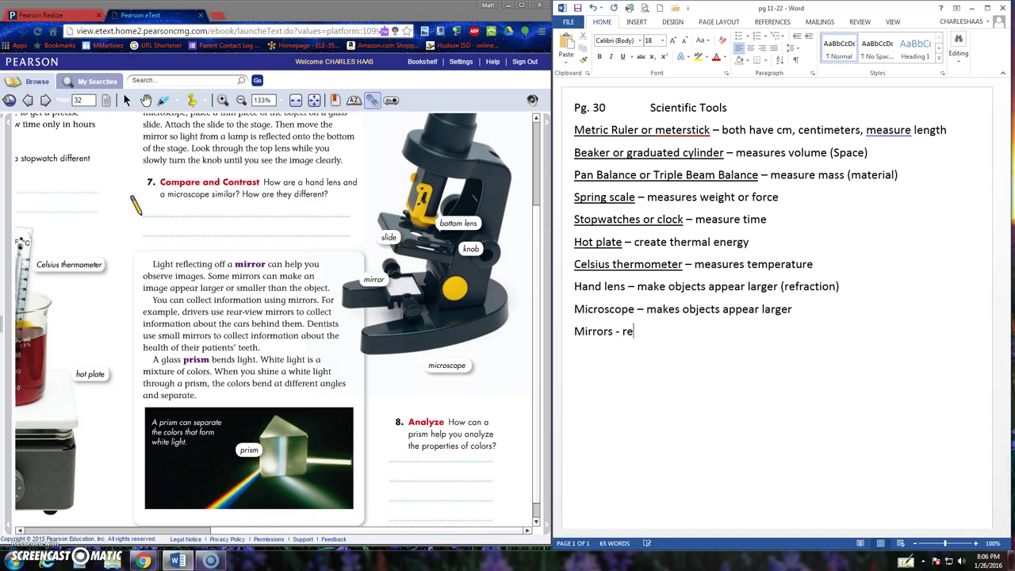
text( reflection)
key(Return)
- Add the note "Prisms – bend light (refraction)" below the mirrors note
text(prism)
key(BackSpace)
text(sms - bend light (r)
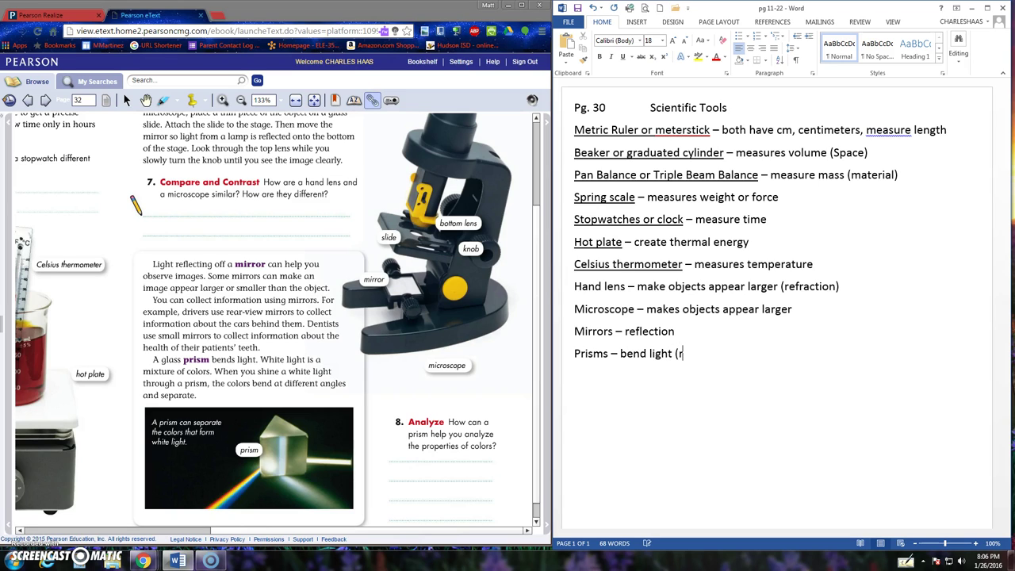
text(efraction))
- Underline the terms "Hand lens", "Microscope", "Mirrors" and "Prisms" in the notes
drag(577, 287, 635, 309)
key(ctrl+u)
key(ctrl+u)
drag(574, 332, 611, 353)
key(ctrl+u)
key(ctrl+u)
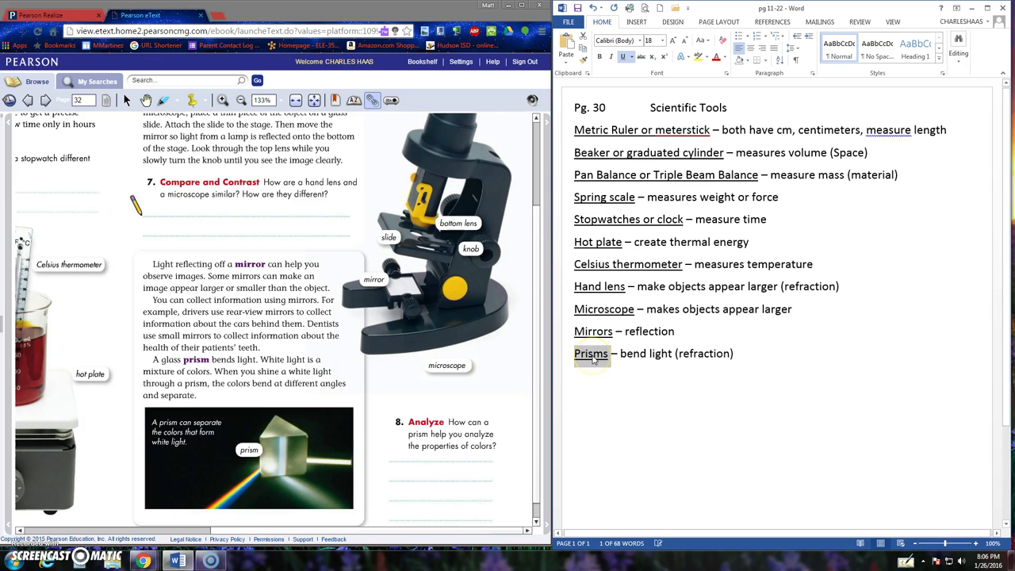
- Turn the eText to page 34 and add the note "Camera – capture an image"
click(351, 395)
scroll(341, 333, down, 1)
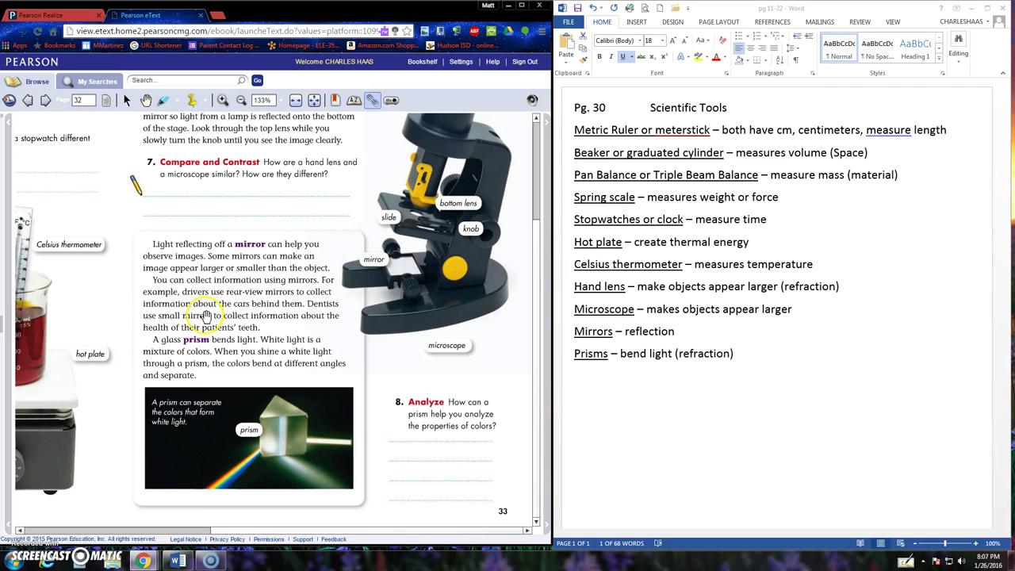
click(46, 100)
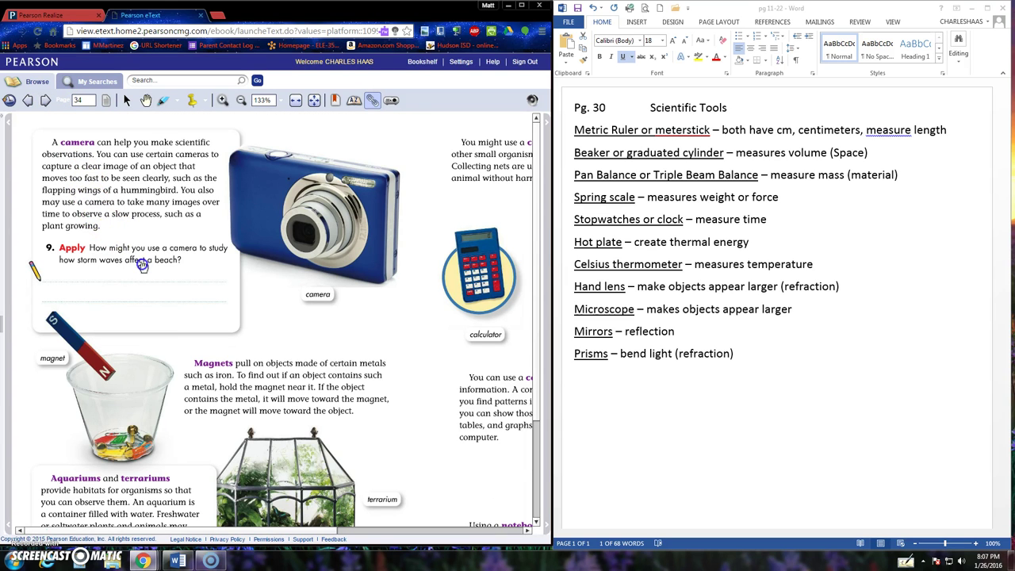
click(576, 383)
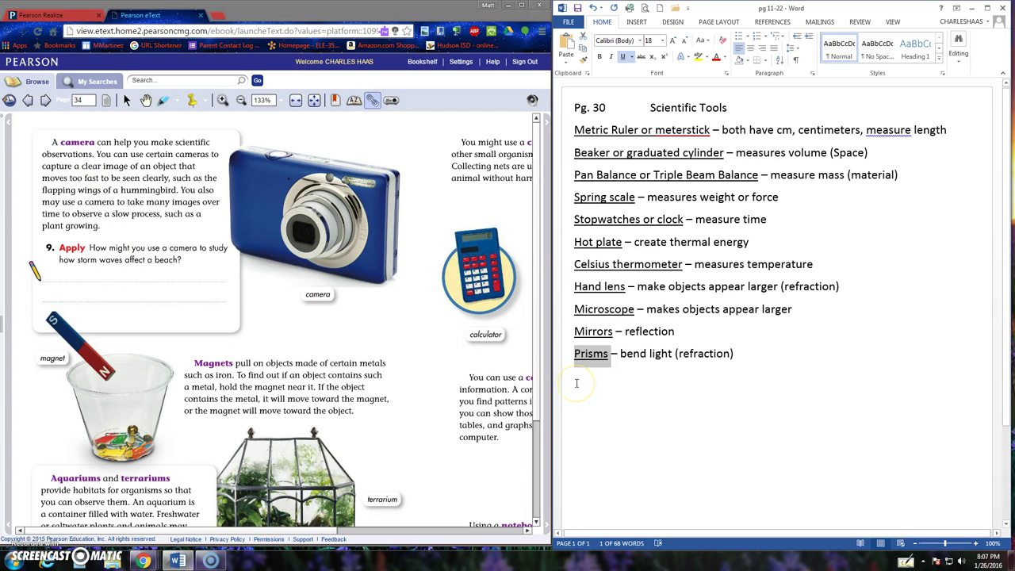
click(576, 383)
text(Camera)
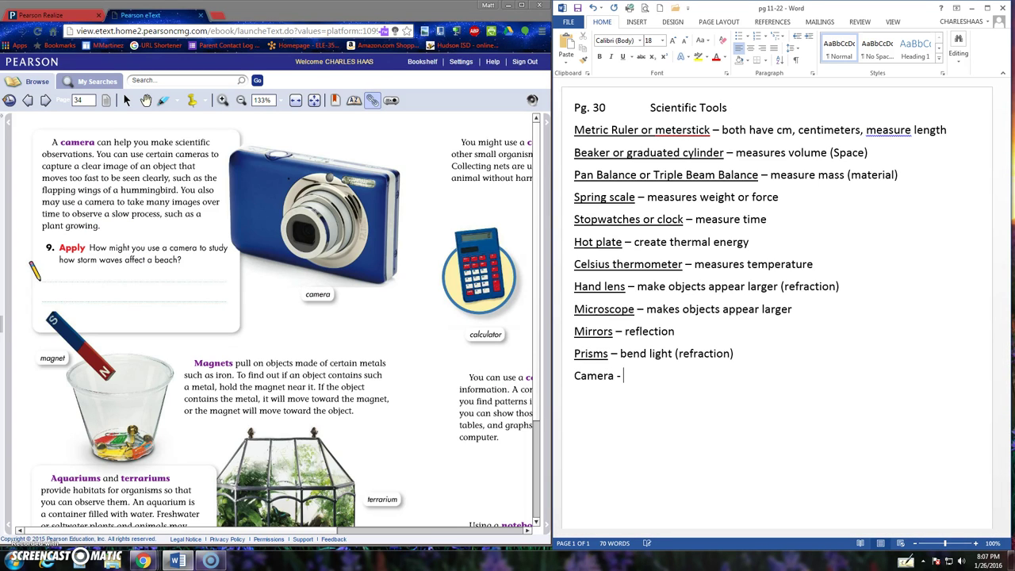
text( - capture an image)
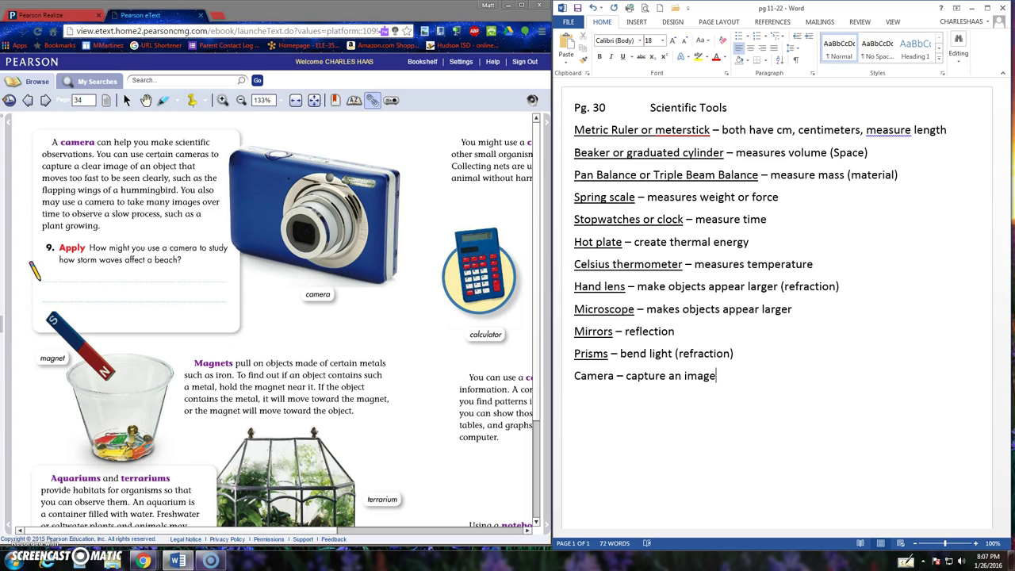
- Underline the term "Camera" in the notes
double_click(594, 377)
key(ctrl+u)
click(607, 394)
- Add the note "Magnets – pull on objects made of iron, nickel, or cobalt" from the magnet passage and underline "Magnets"
click(209, 390)
scroll(214, 421, down, 2)
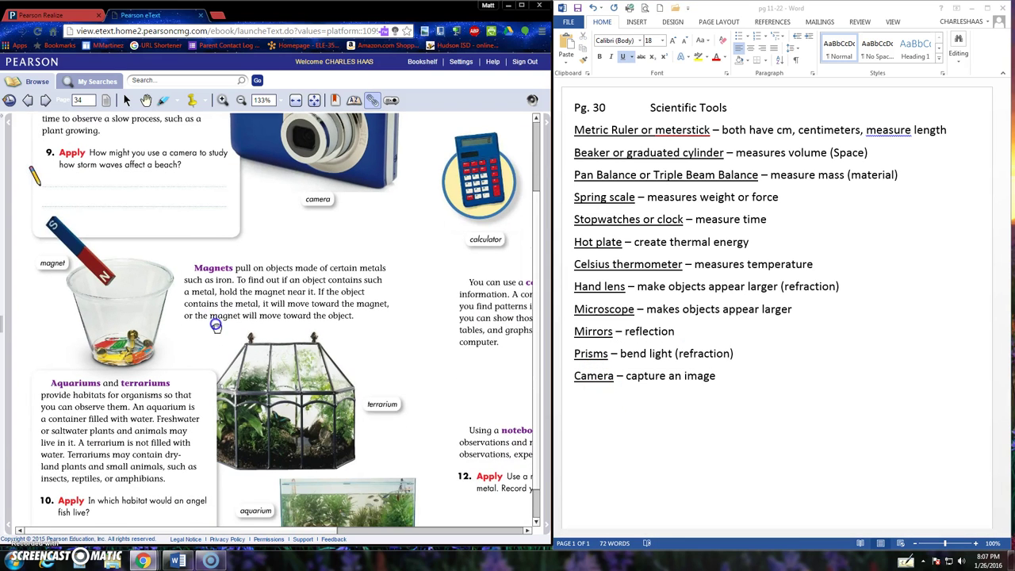
click(611, 409)
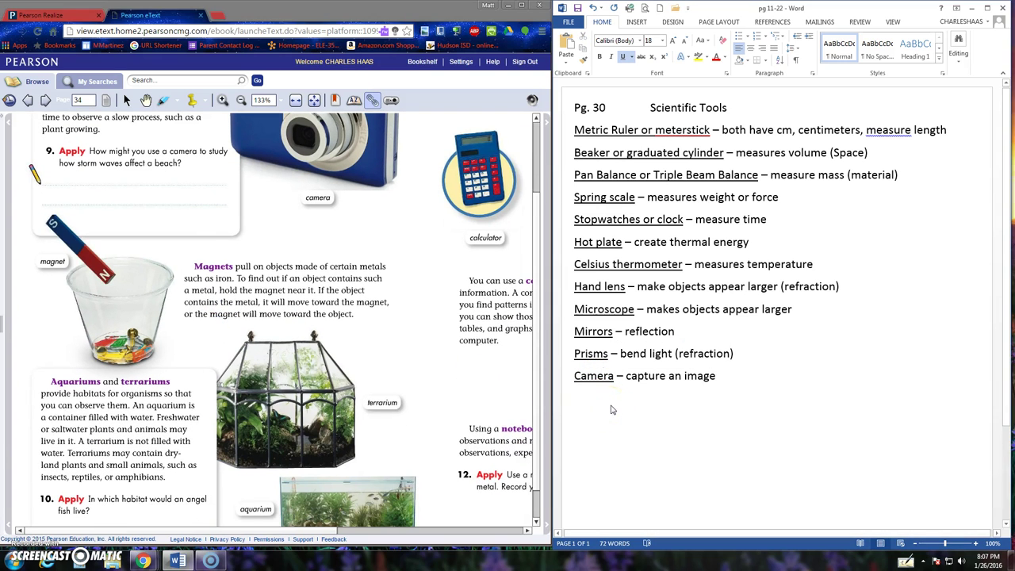
key(ctrl+u)
key(Return)
text(Magnets)
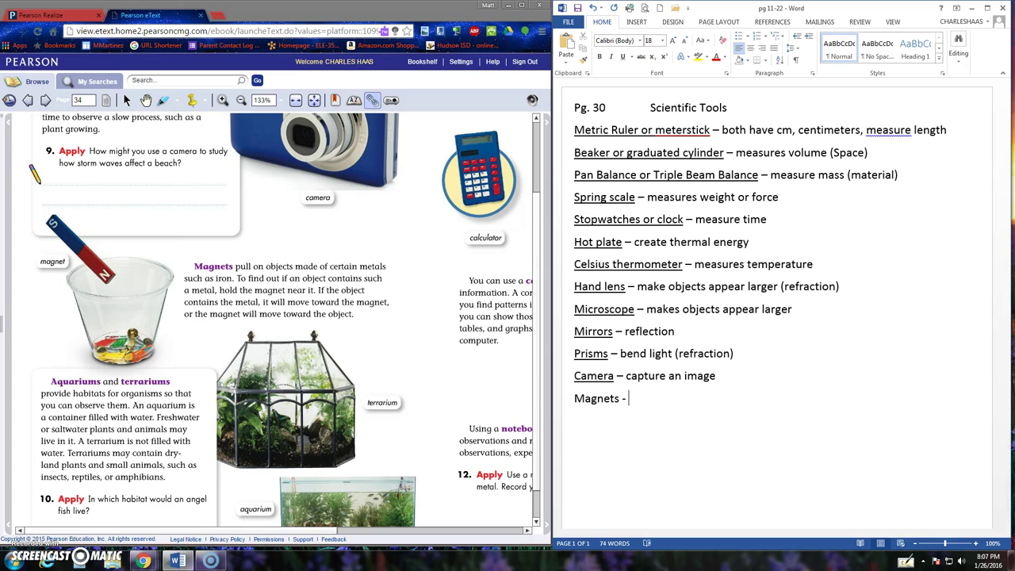
text( - pull on objects made of iron, nic)
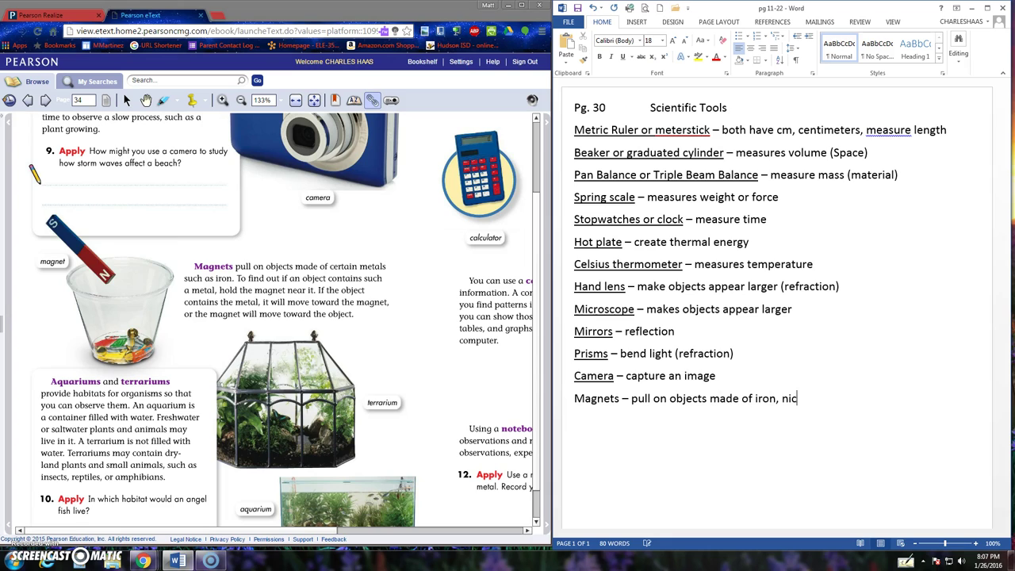
text(kel )
text( or cobalt)
double_click(608, 400)
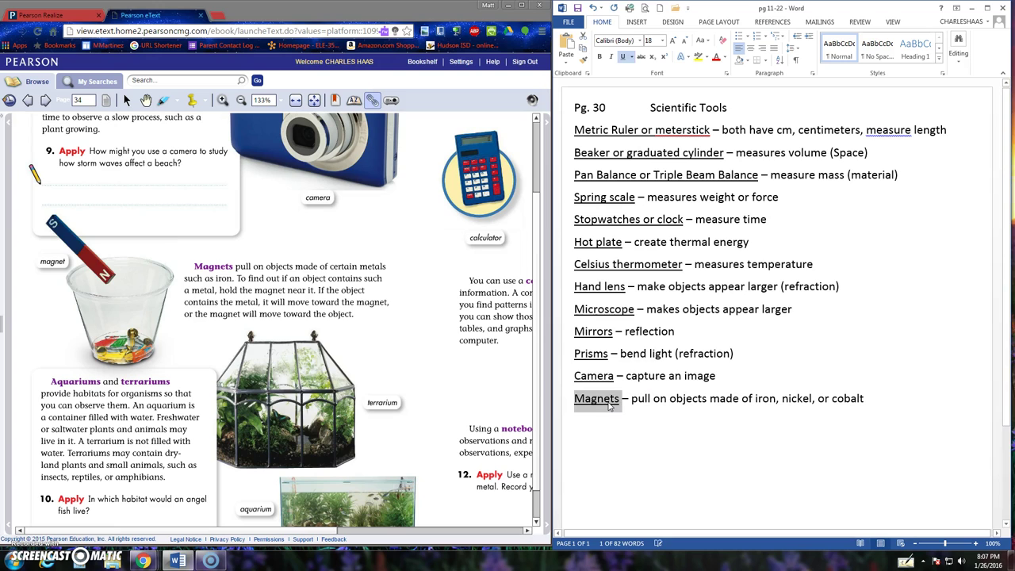
click(605, 420)
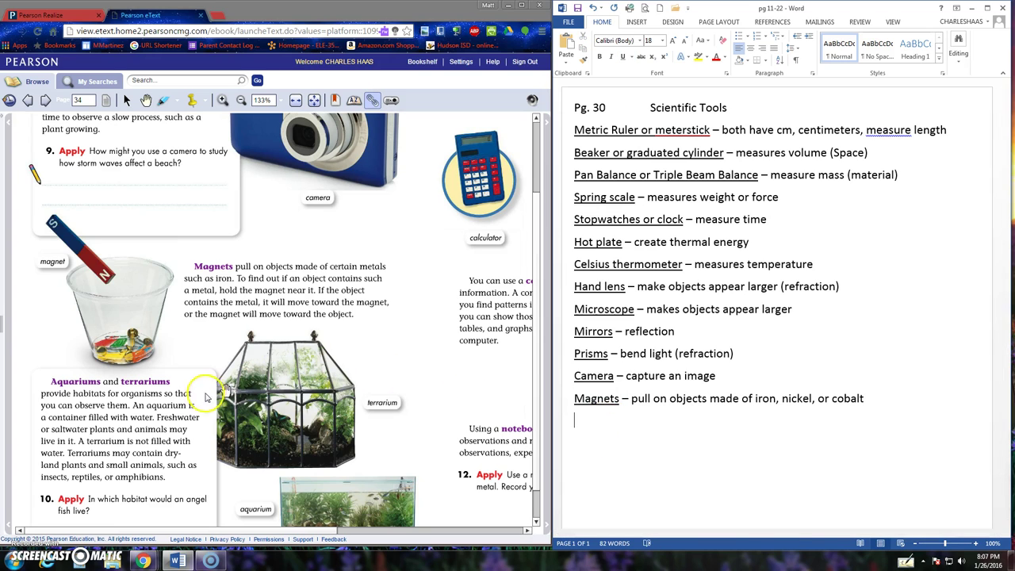
- Add the note "Aquarium – habitat for water animals (fish)" from the aquariums and terrariums passage on page 34
click(194, 339)
scroll(200, 404, down, 1)
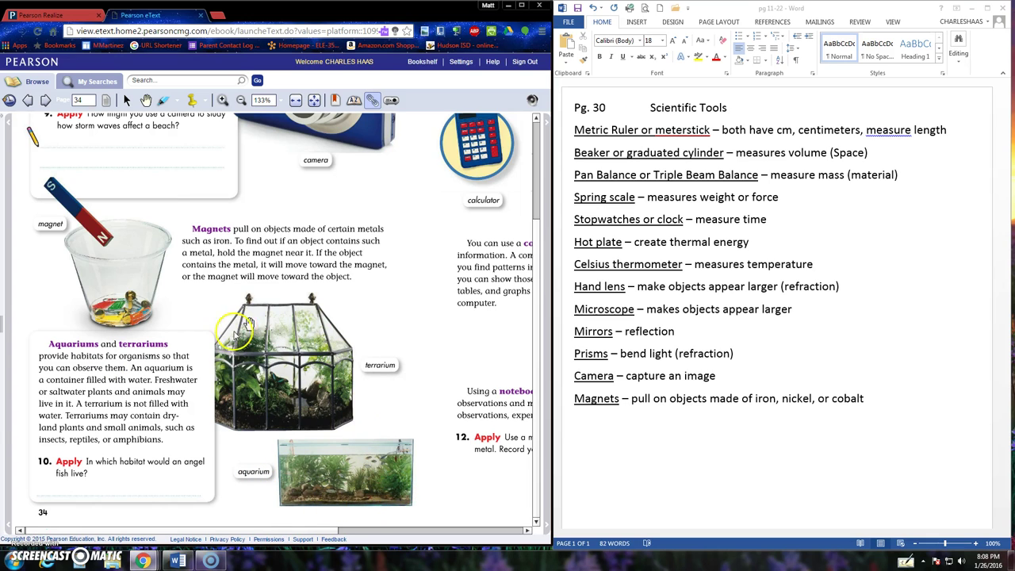
click(227, 390)
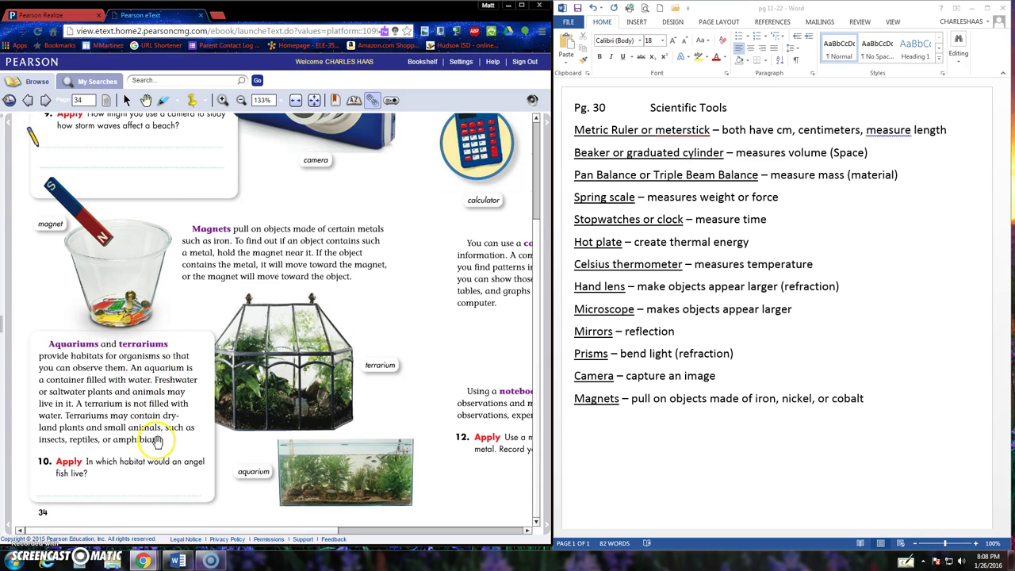
click(610, 428)
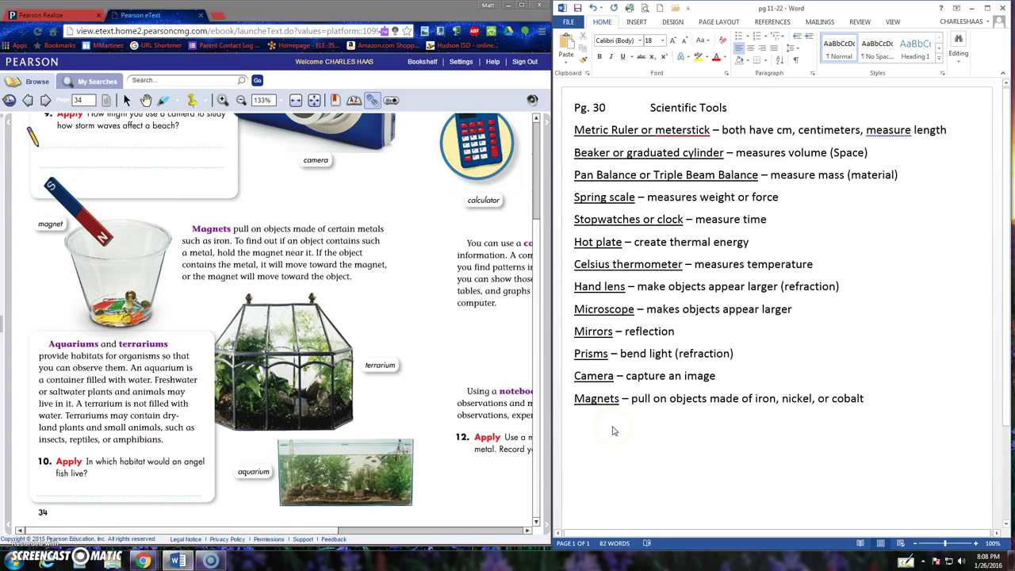
text(A)
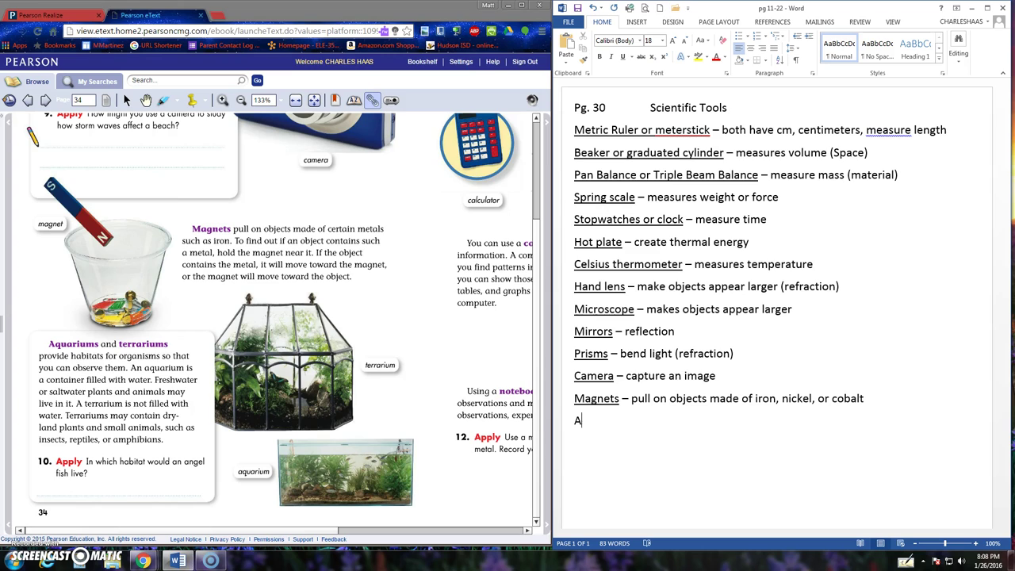
text(quar)
text(ium)
text( - )
text(habitat f)
text(or land)
key(BackSpace)
key(BackSpace)
key(BackSpace)
key(BackSpace)
text(water animals (fish)
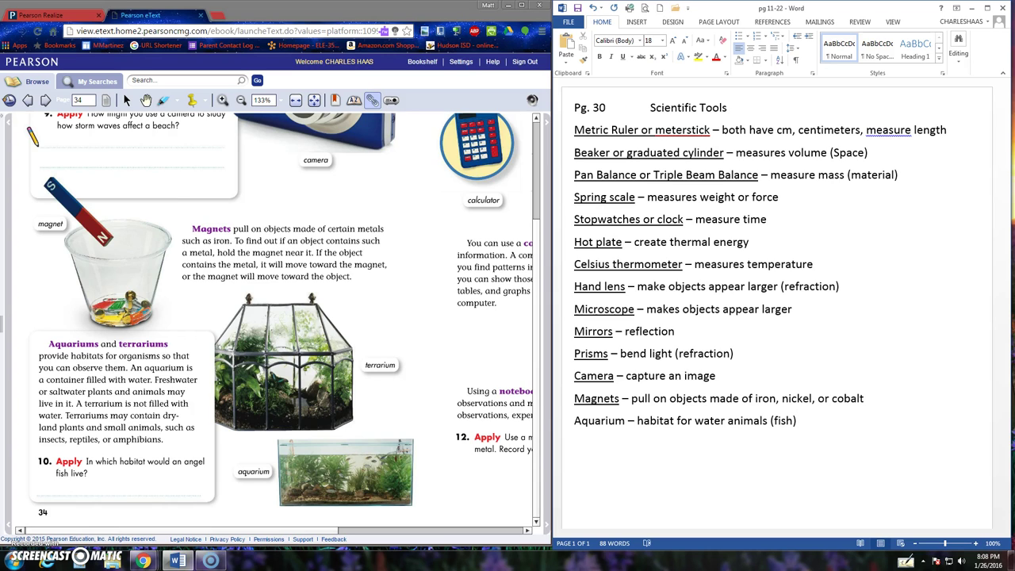
- Add the note "Terrarium- habitat for land animals (frog, lizard)" and underline the terms "Aquarium" and "Terrarium"
text(Terrarium- habitat for land animals)
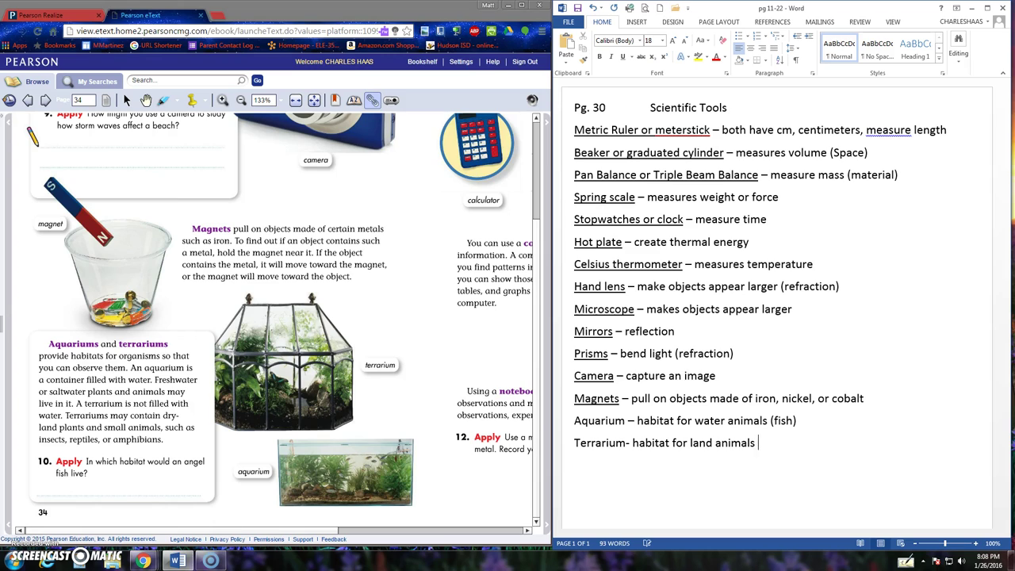
text( (frog, lizard))
double_click(608, 426)
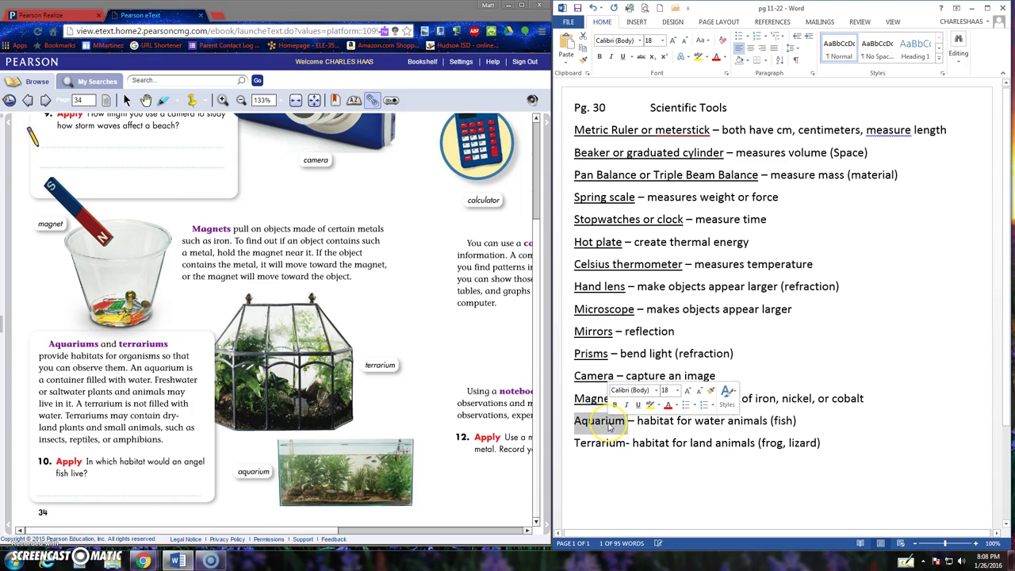
text(Aquarium – habitat for water animals (fish) Terrarium- habitat for land animals (frog, lizard))
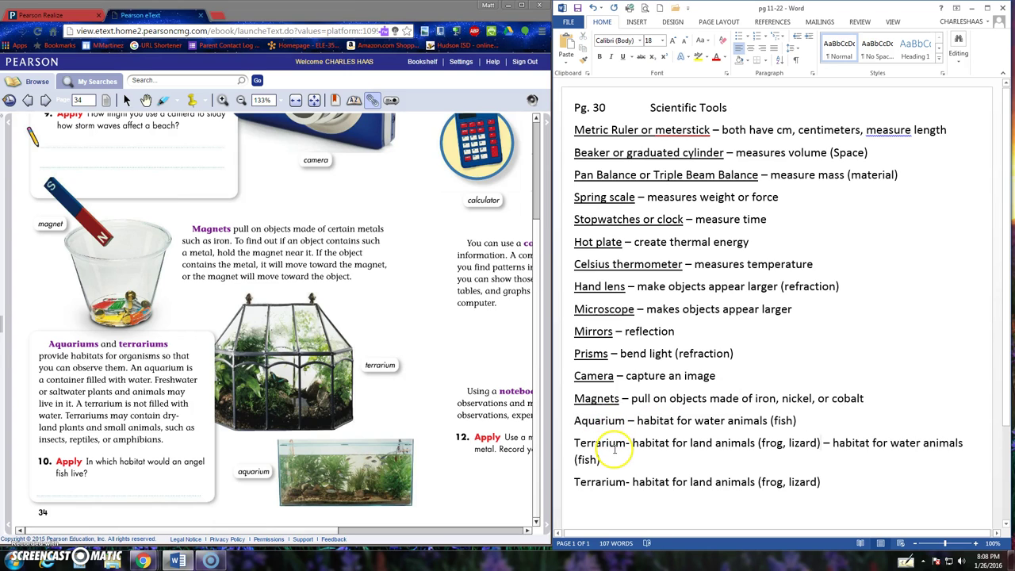
key(ctrl+z)
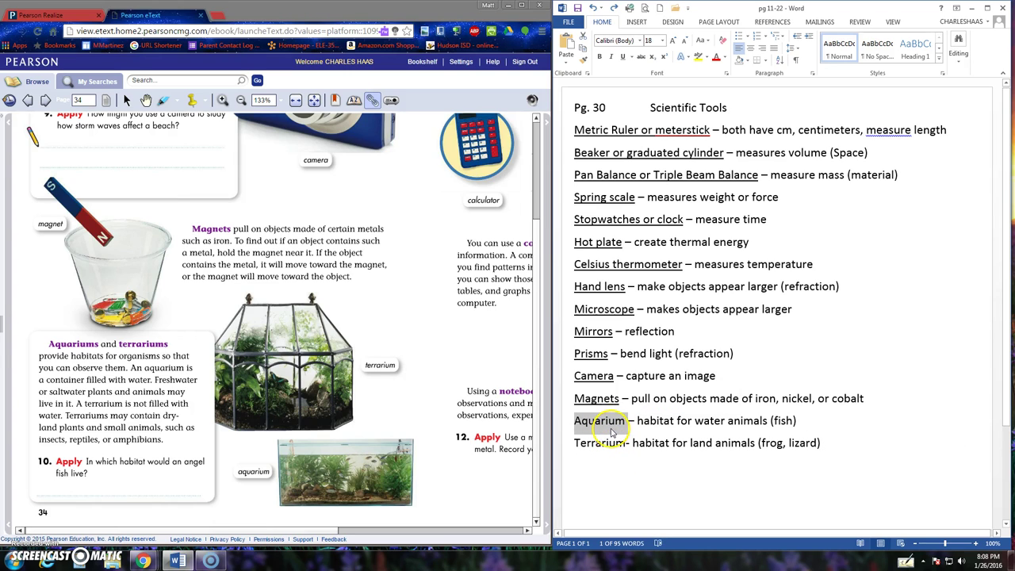
key(ctrl+u)
double_click(600, 444)
key(ctrl+u)
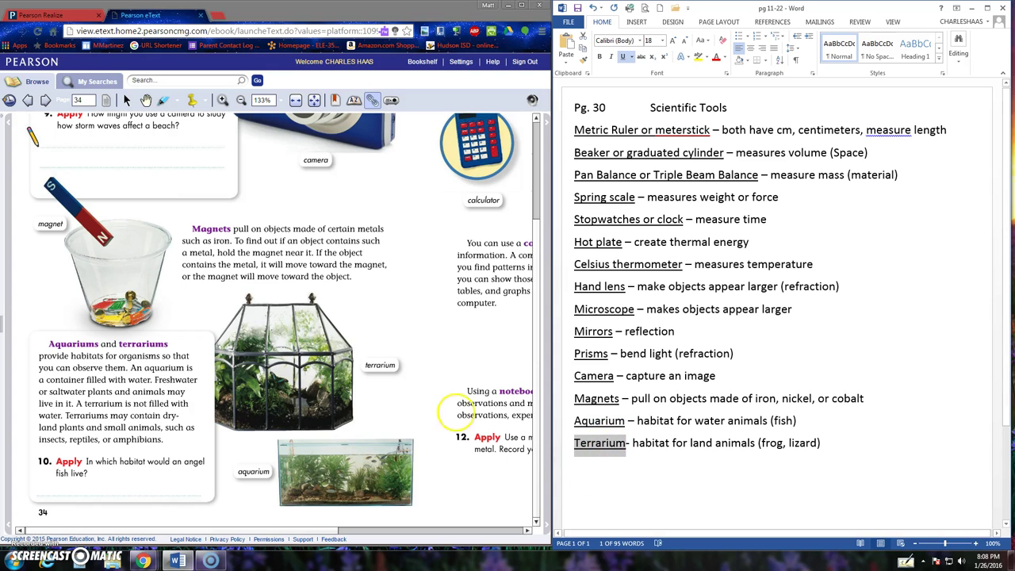
- Bring the collecting net passage into view, add the note "Collecting Net – gather insects" and underline "Collecting Net"
click(405, 392)
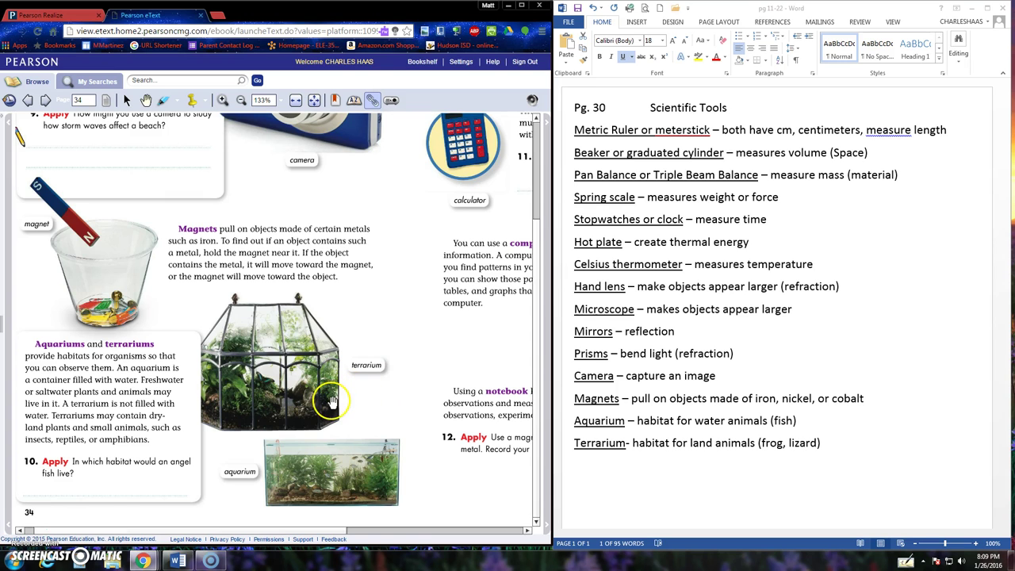
click(349, 379)
drag(349, 379, 215, 383)
drag(337, 250, 206, 417)
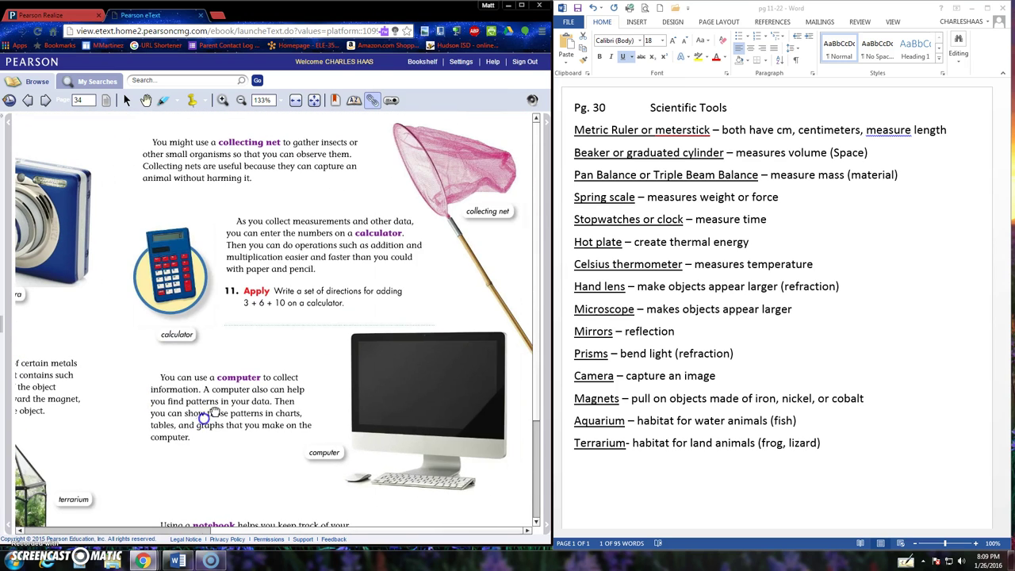
click(601, 470)
double_click(600, 470)
click(601, 470)
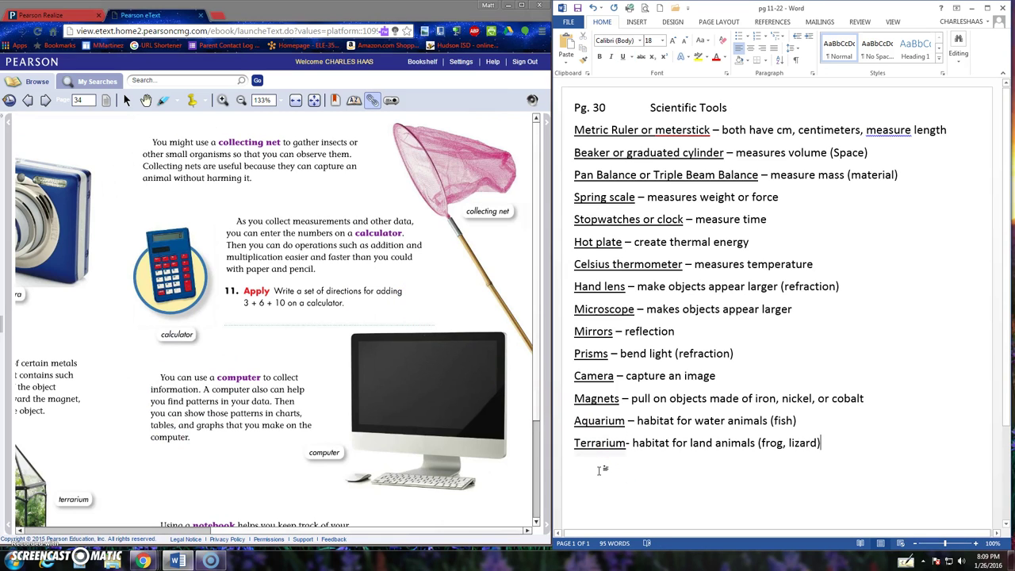
text(Collecting Net - gat)
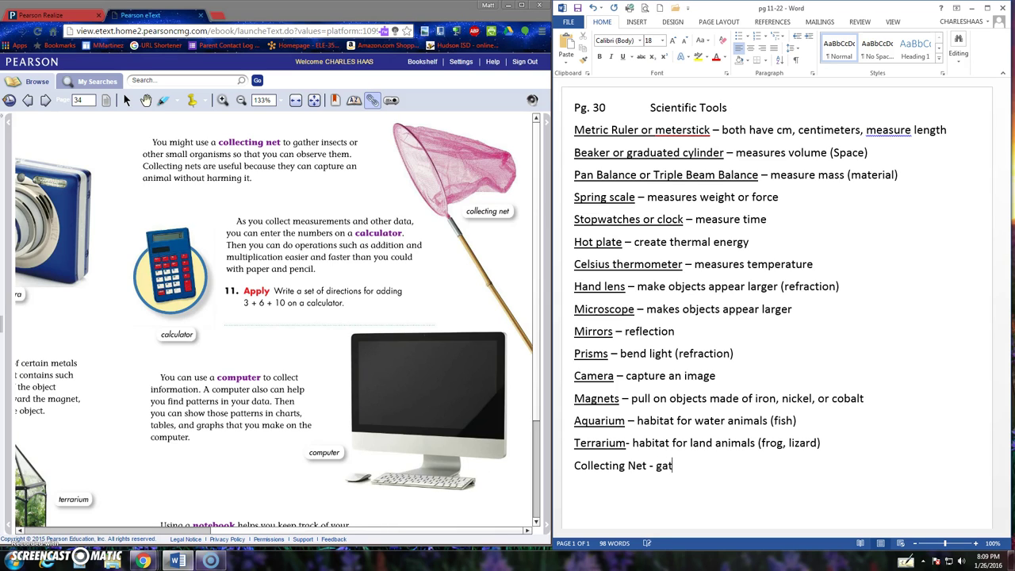
text(her insects)
drag(574, 468, 647, 467)
key(ctrl+u)
click(650, 485)
- Add the note "Calculator – figure out math!" on a new line and underline "Calculator"
click(745, 471)
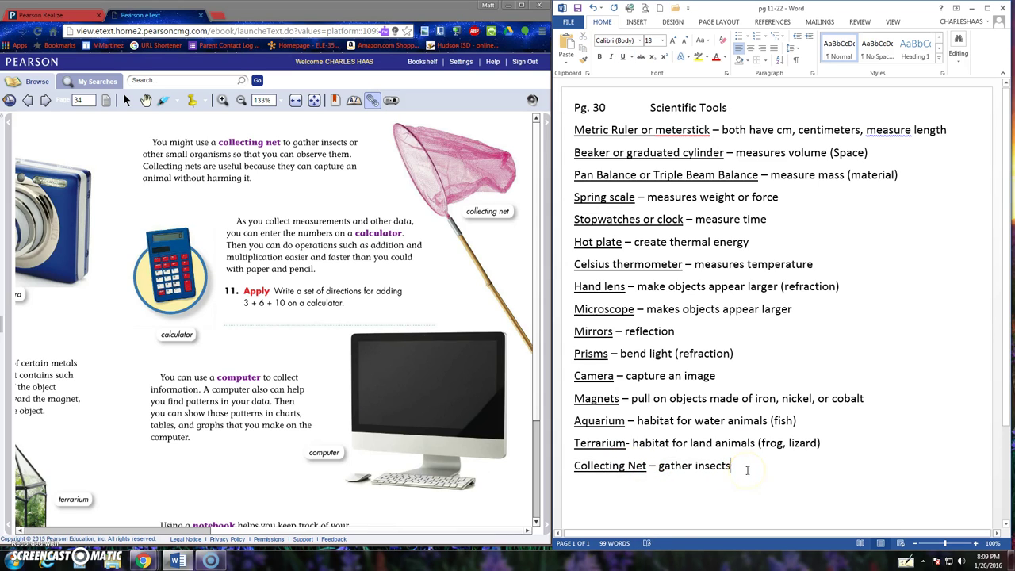
key(Return)
text(calculator)
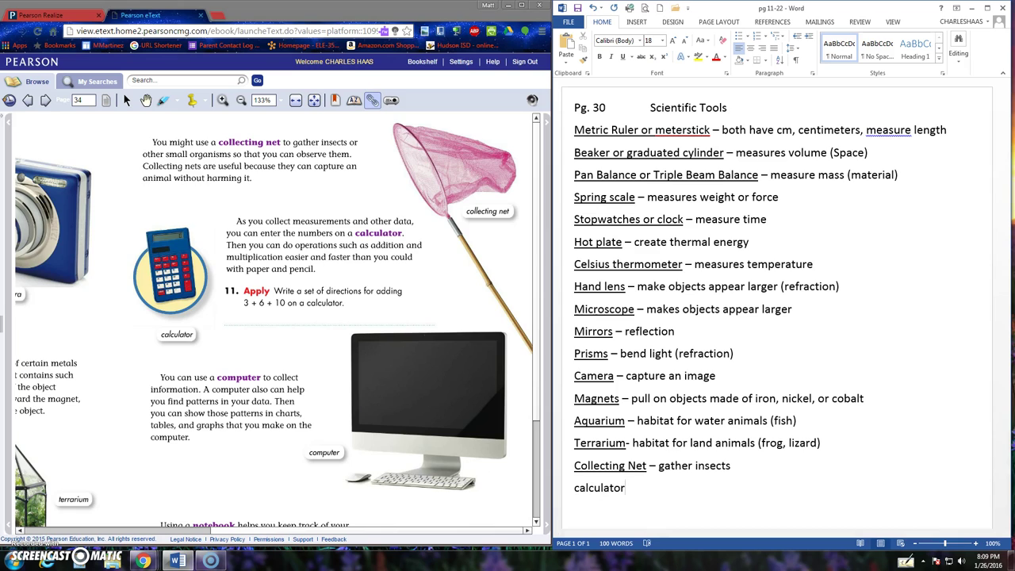
text( -)
text(figure out )
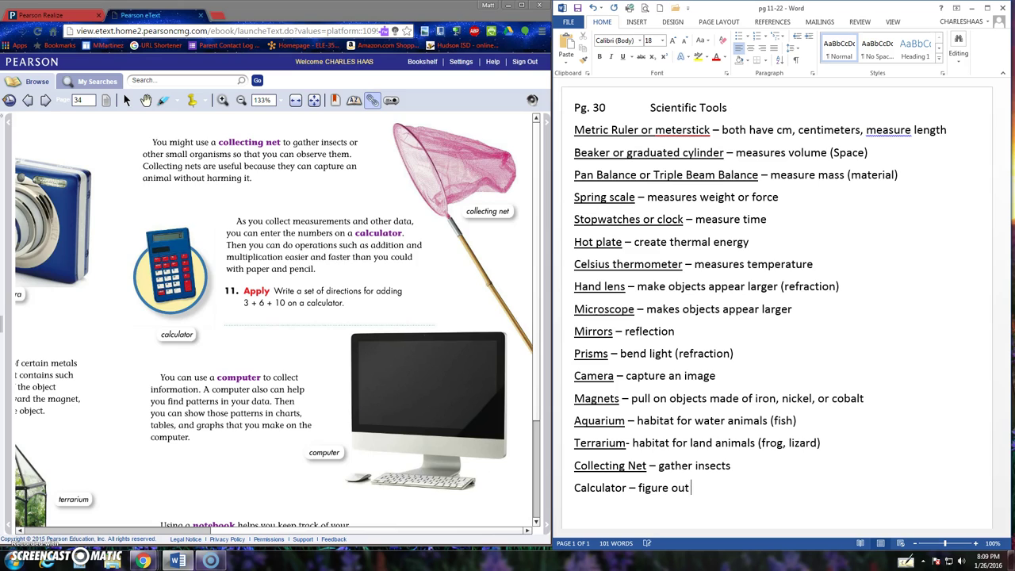
text(math!)
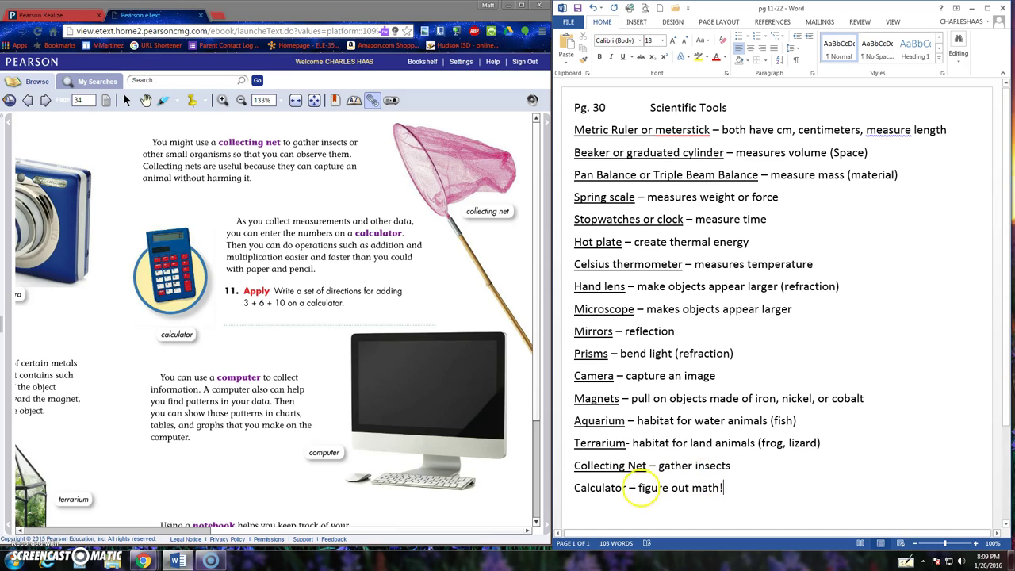
double_click(612, 490)
key(ctrl+u)
- Look over the computer and notebook passages on page 35 and return to the end of the Calculator note
click(311, 372)
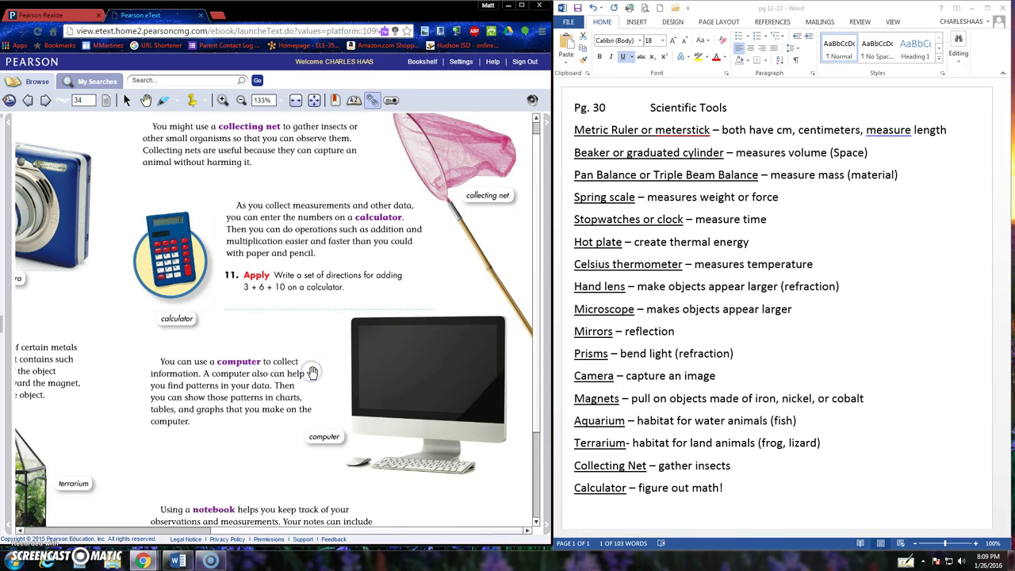
scroll(310, 372, down, 4)
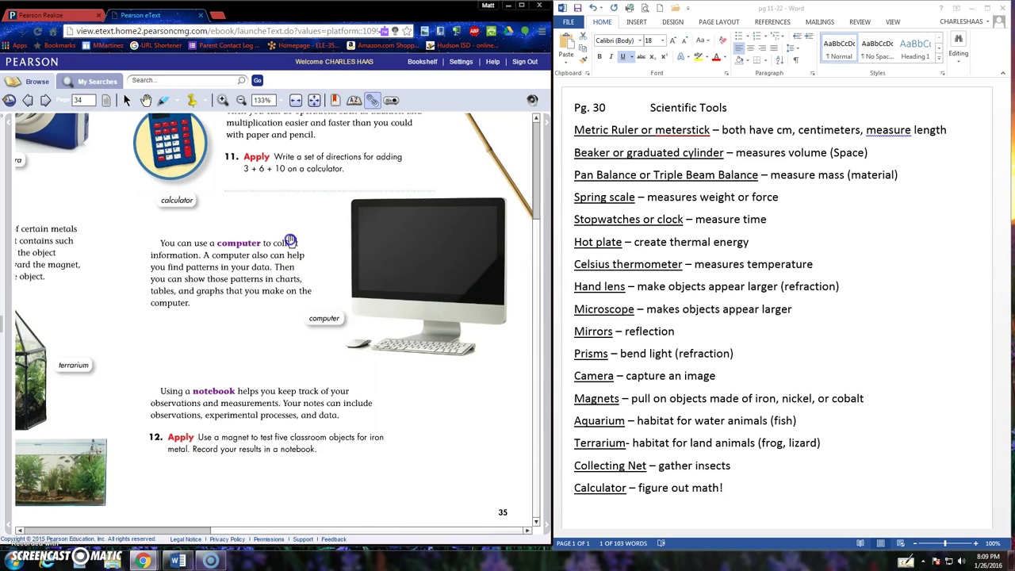
click(737, 487)
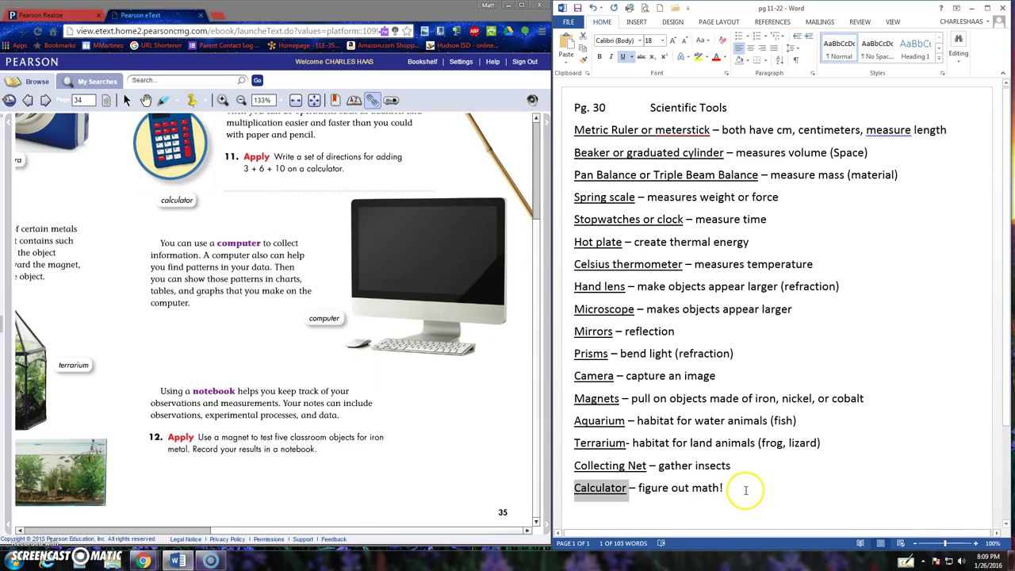
click(738, 487)
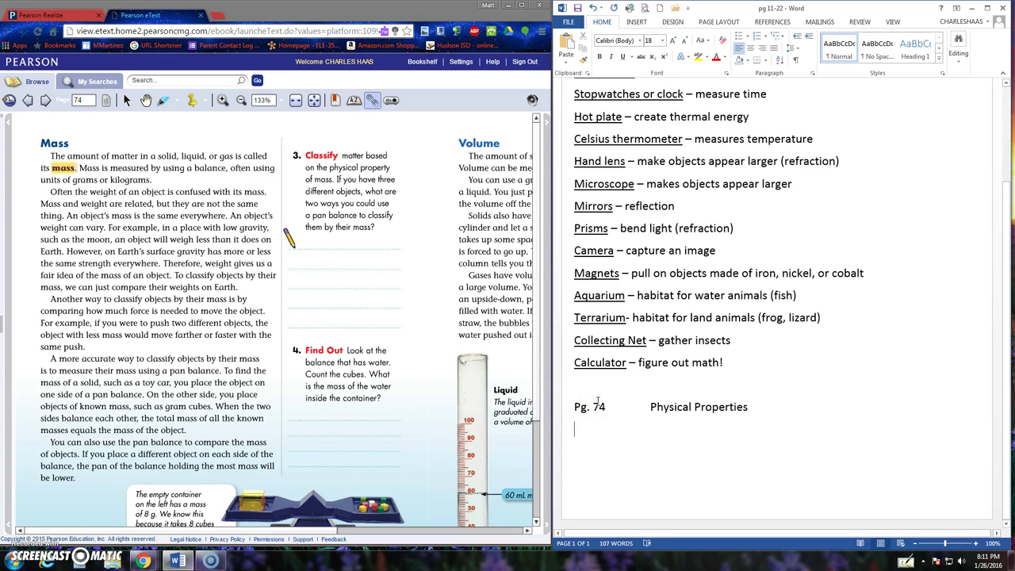
- Add the notes "Mass – amount of material (matter)" and "Volume – amount of space" under the page 74 "Physical Properties" heading
text(Mass)
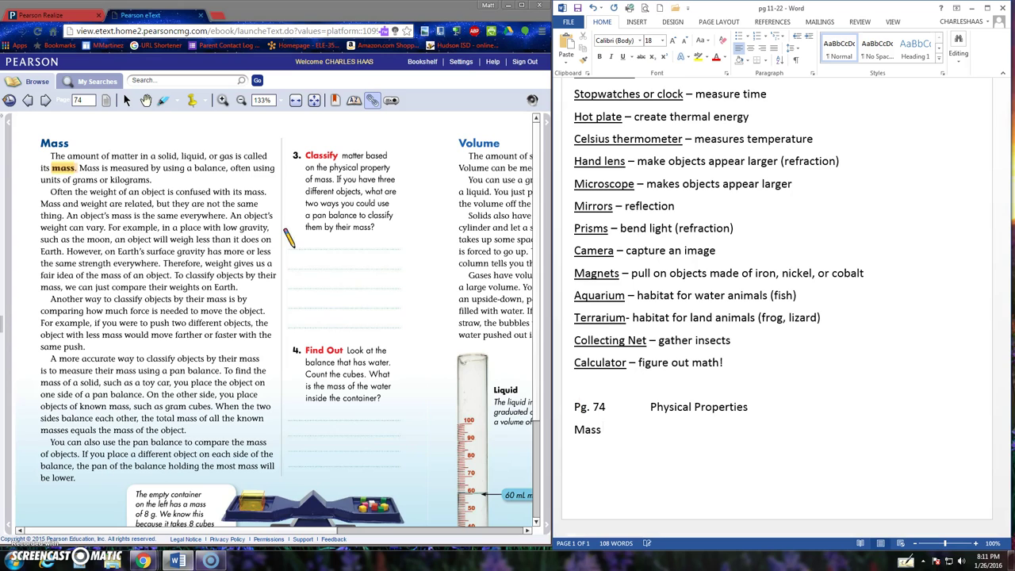
text( - amount of material (matter))
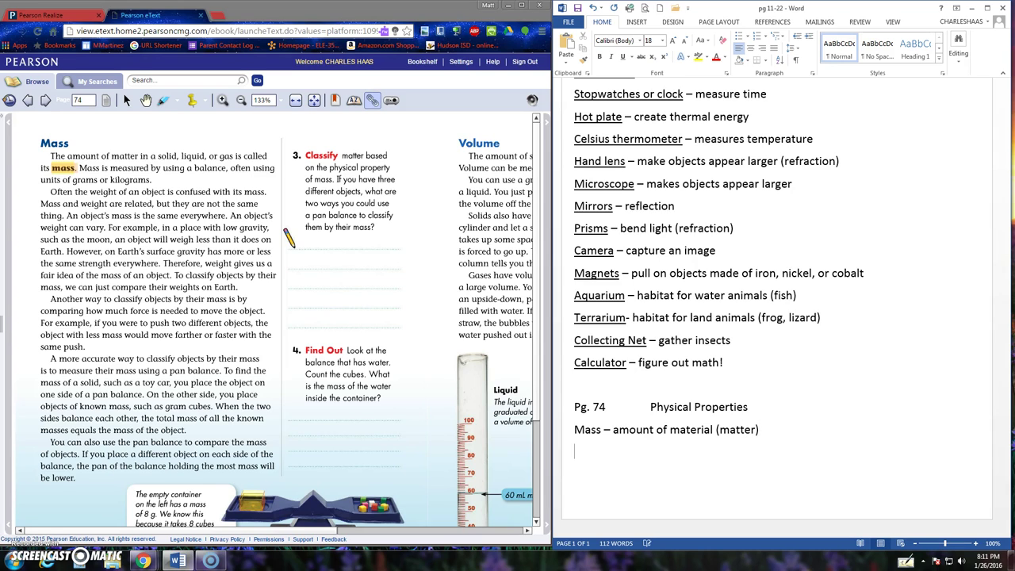
scroll(125, 302, down, 1)
scroll(125, 302, down, 3)
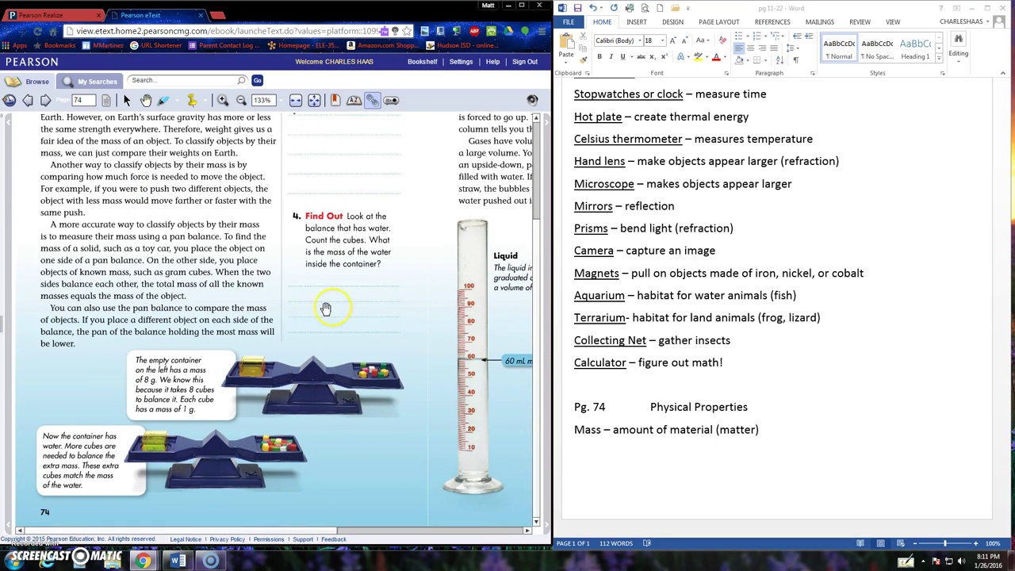
drag(380, 329, 17, 445)
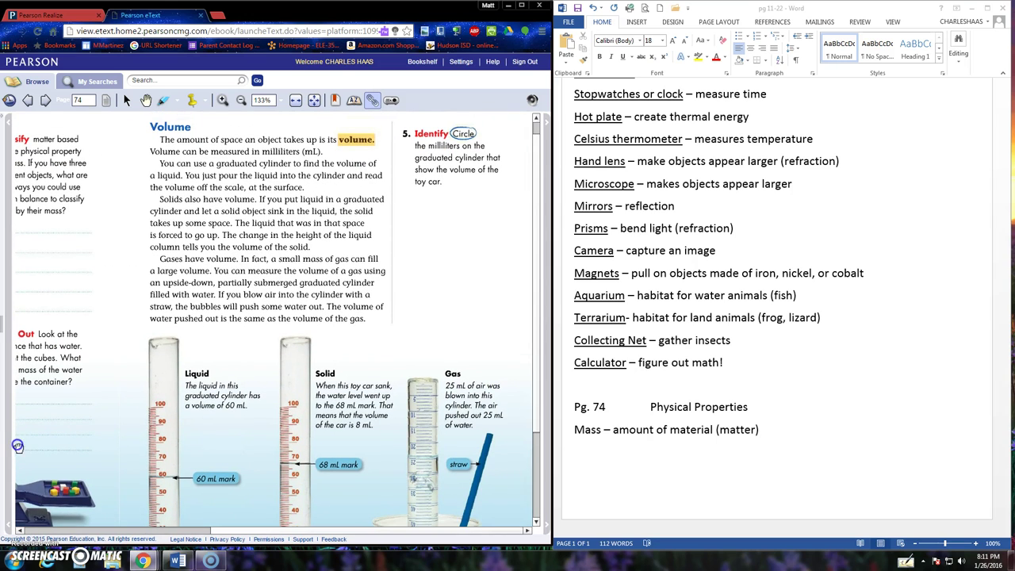
click(770, 449)
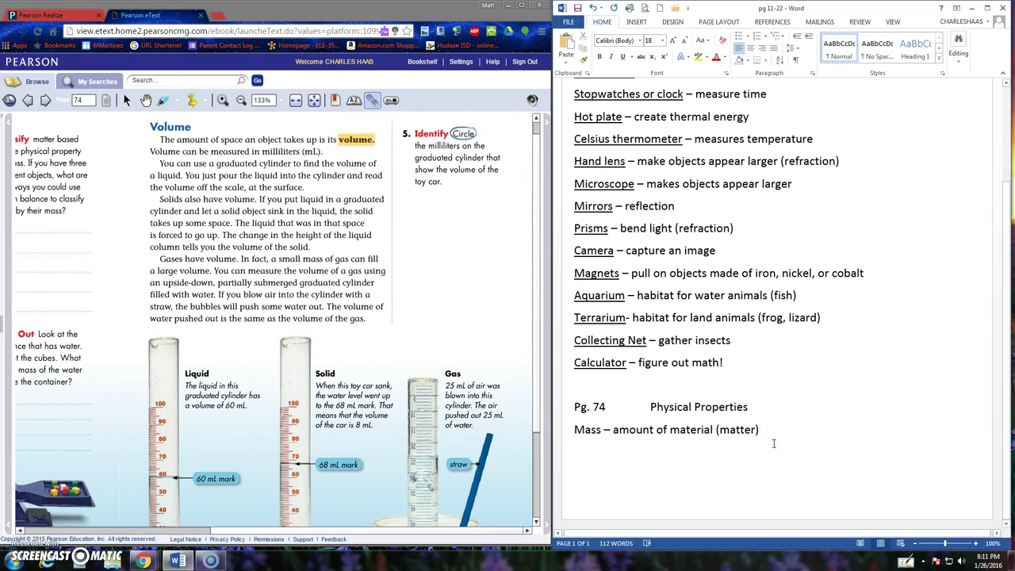
click(773, 434)
key(Return)
text(Volume - amount of space)
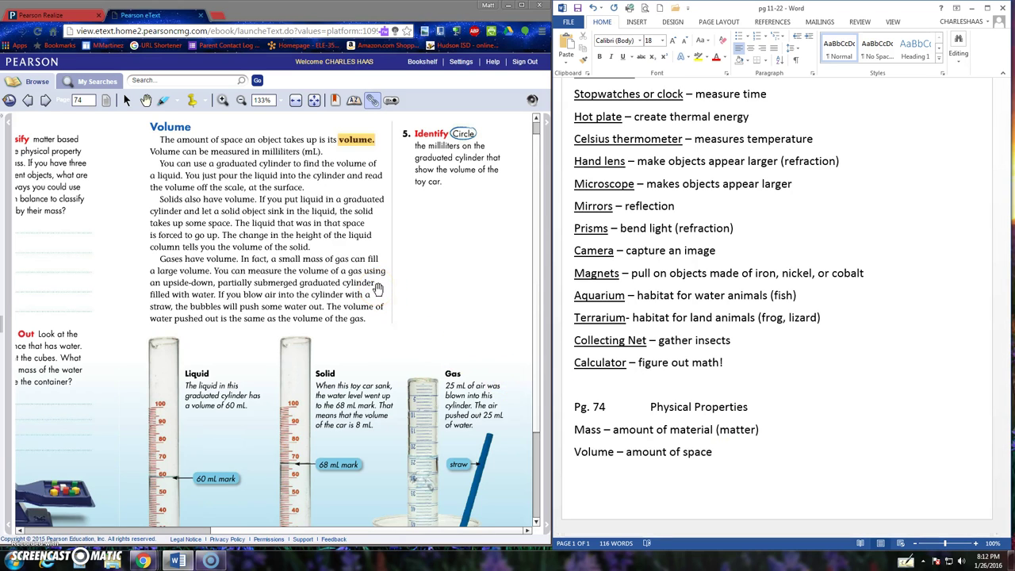
- Look over the volume examples on page 75, then turn the eText to page 76 and add the note "Density – object floats or sinks"
scroll(372, 326, down, 1)
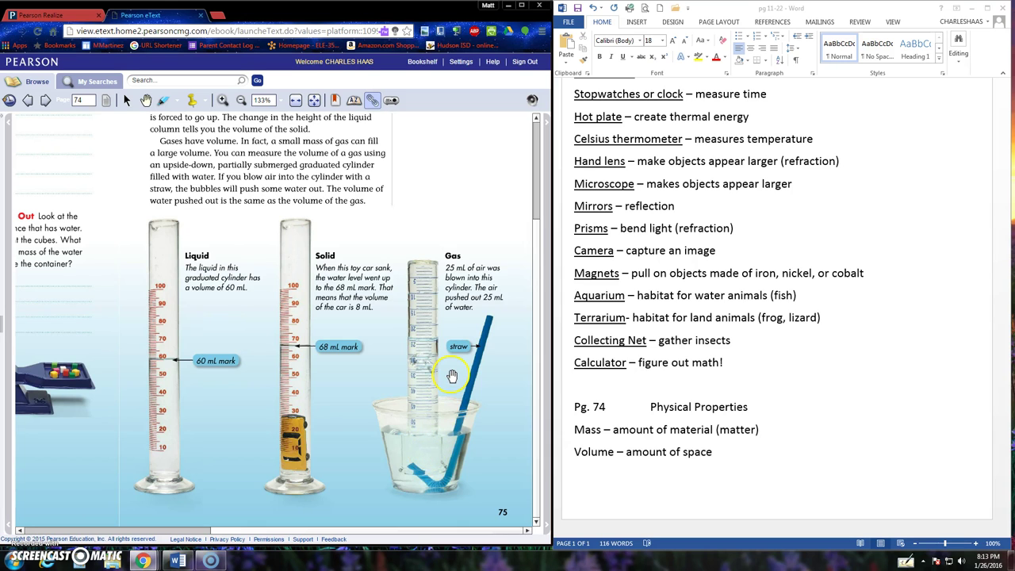
scroll(459, 424, up, 3)
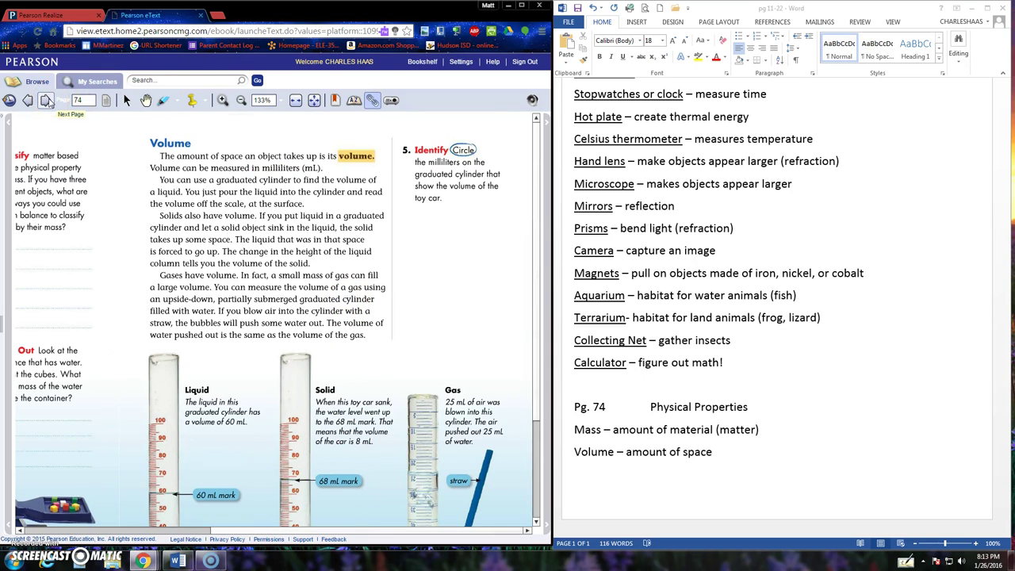
click(46, 101)
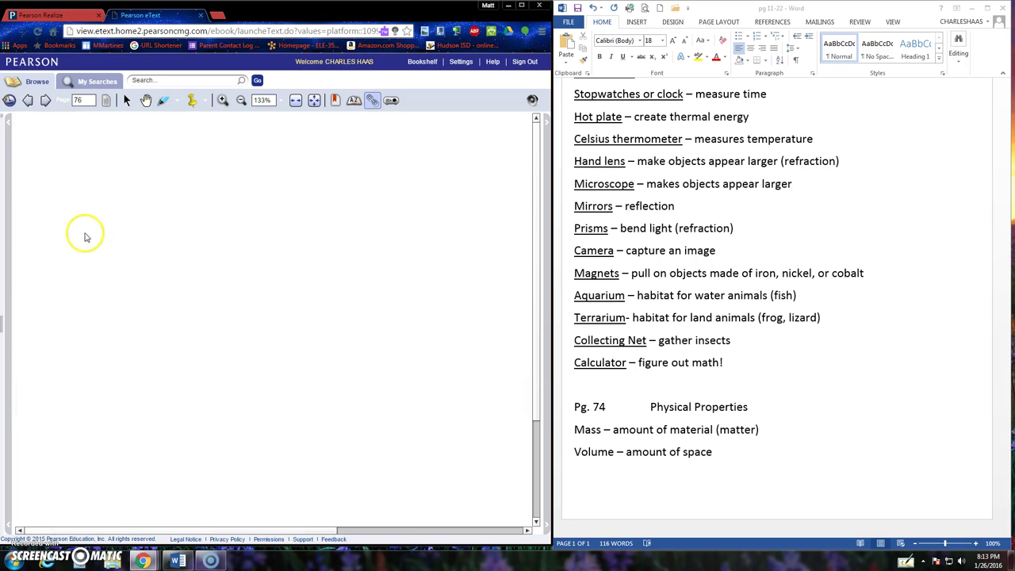
scroll(259, 230, down, 1)
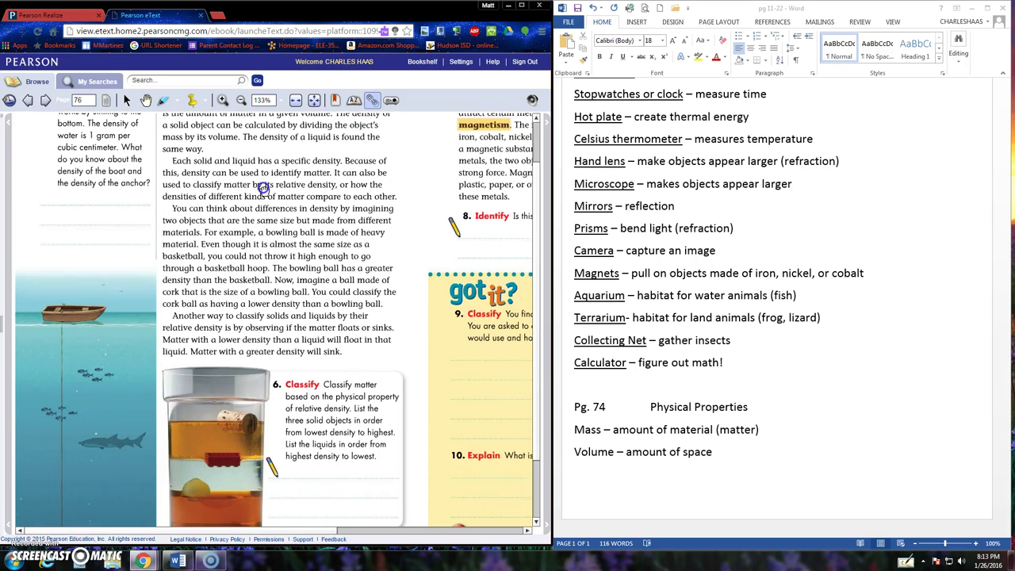
click(652, 473)
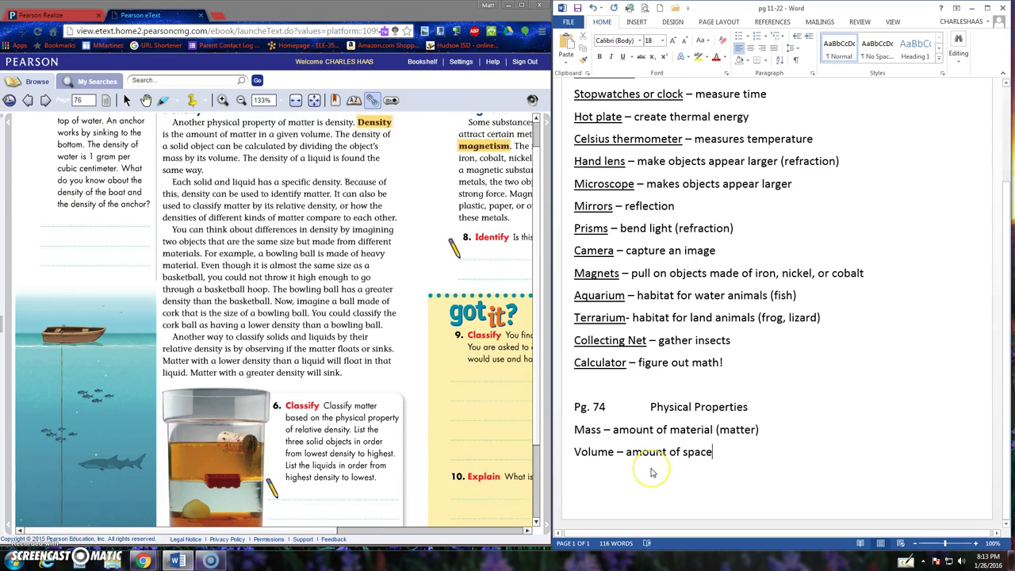
text(Density)
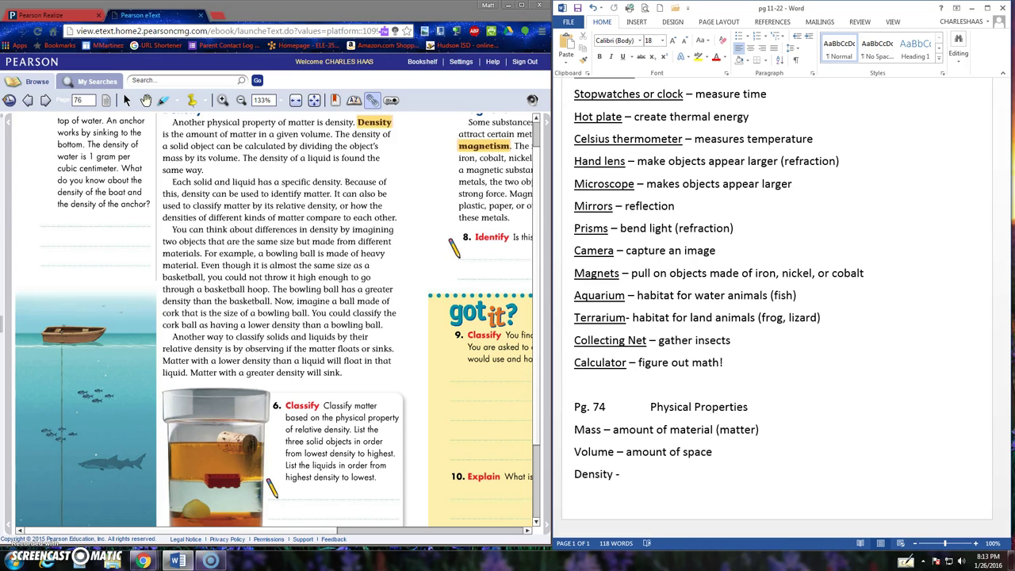
text(- object for)
key(BackSpace)
key(BackSpace)
text(loats or sinks)
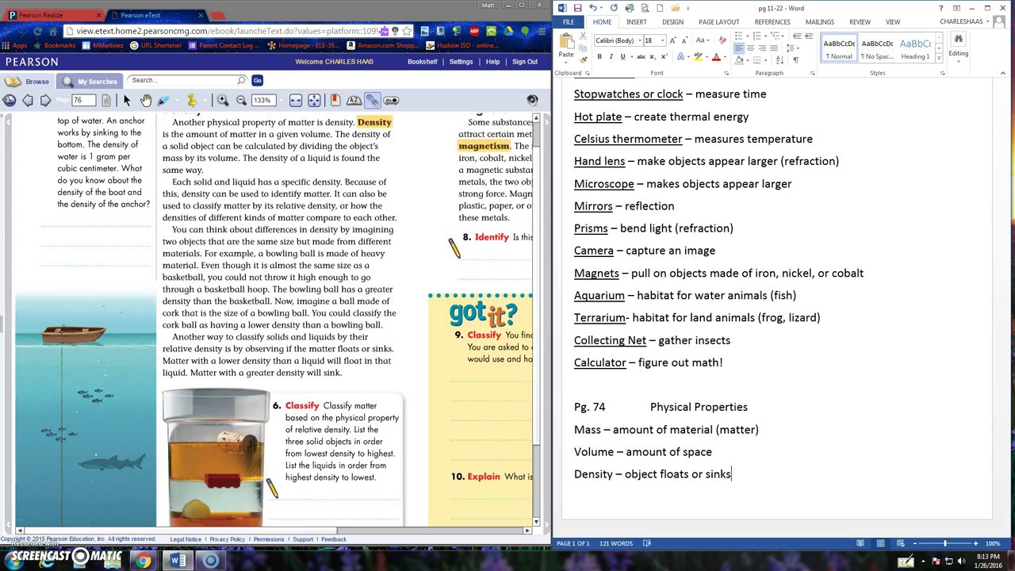
- Insert blank lines above the "Pg. 74 Physical Properties" heading to push that section onto a new page
click(713, 451)
key(Return)
key(Return)
key(Return)
key(Return)
key(Return)
key(Return)
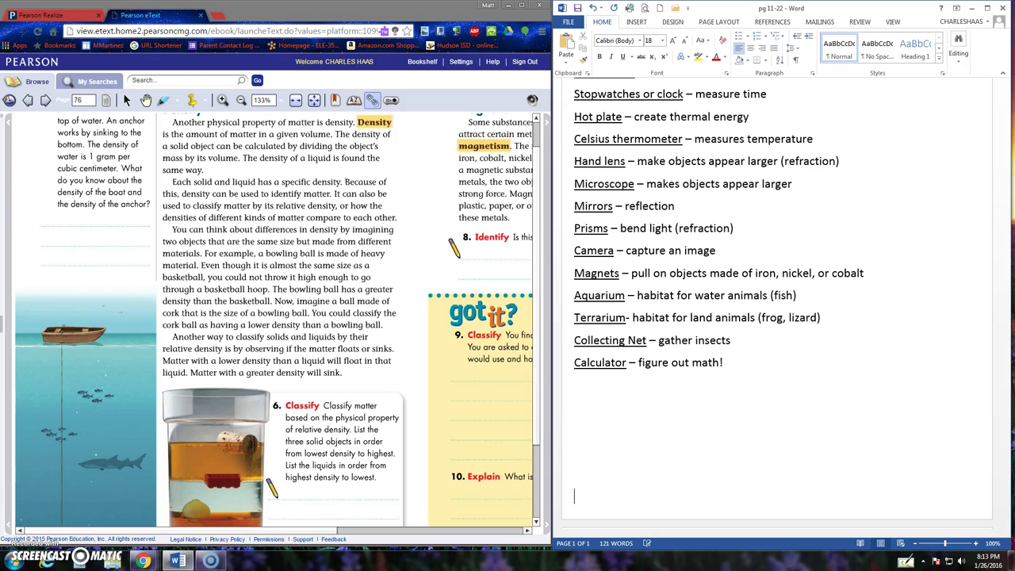
scroll(578, 385, down, 6)
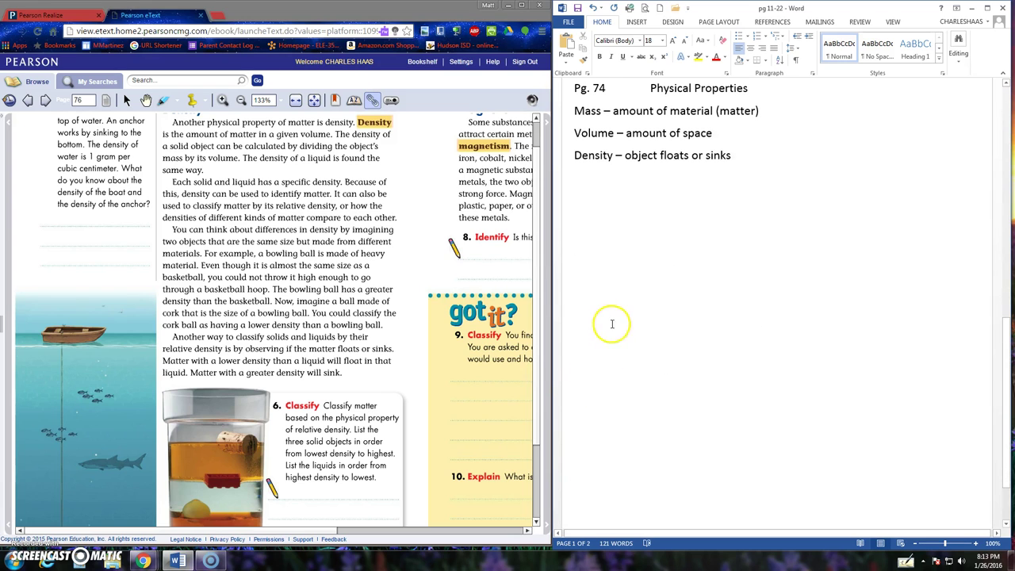
- Bring up the eText's Magnetism passage and add the note "Magnetism – ability to attract certain metals" below the Density note
click(598, 222)
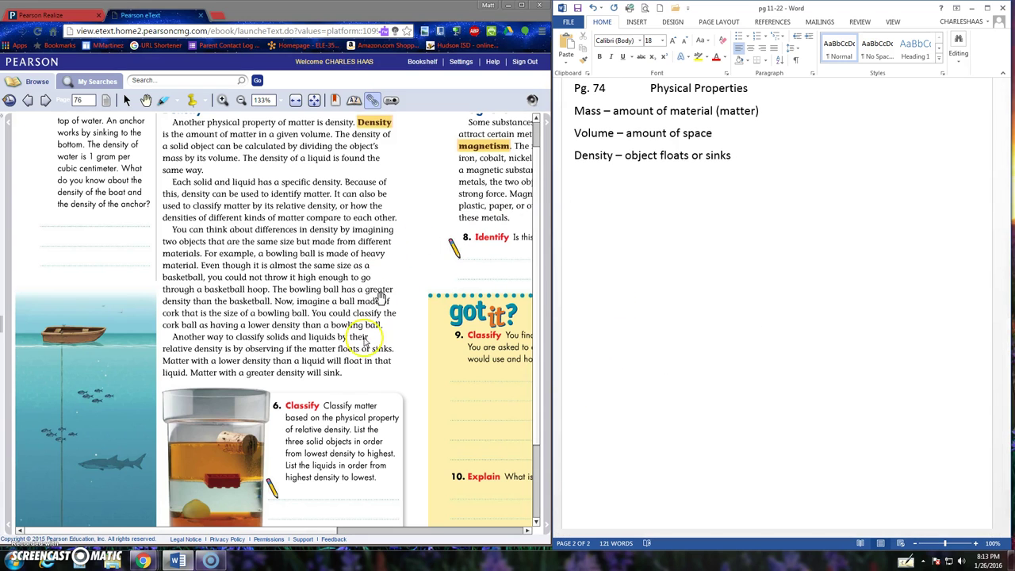
scroll(329, 428, down, 3)
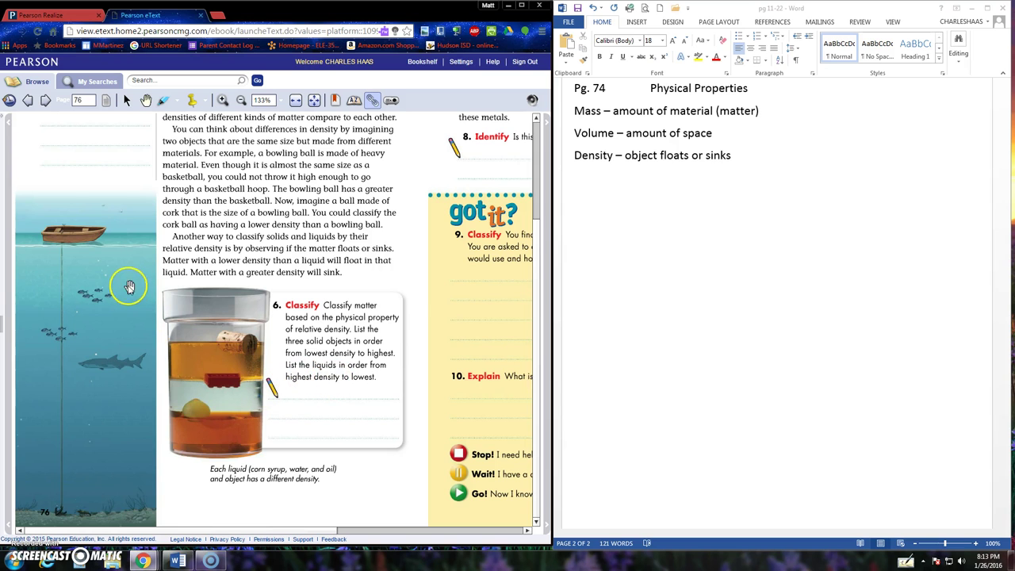
drag(409, 294, 163, 453)
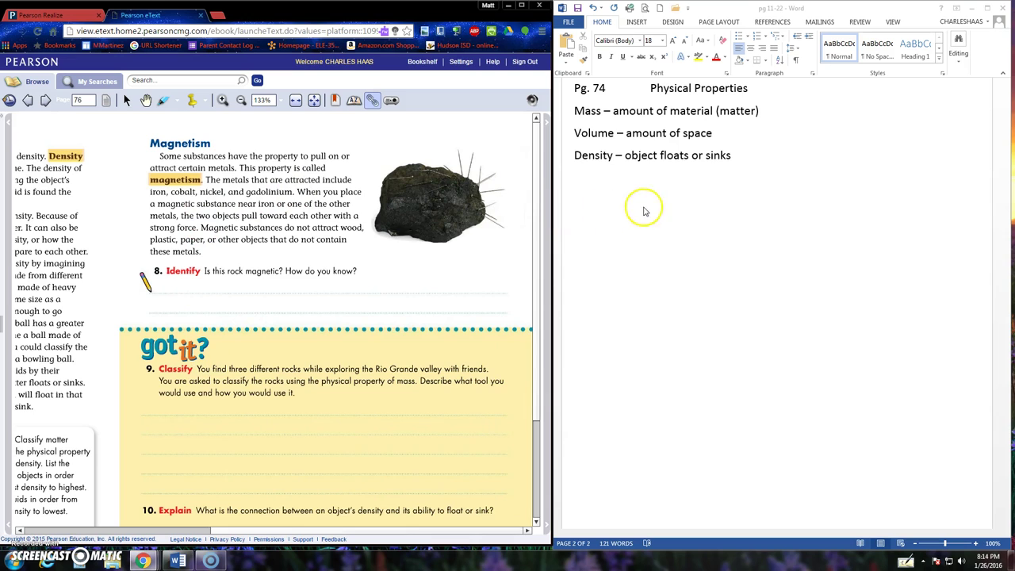
click(602, 208)
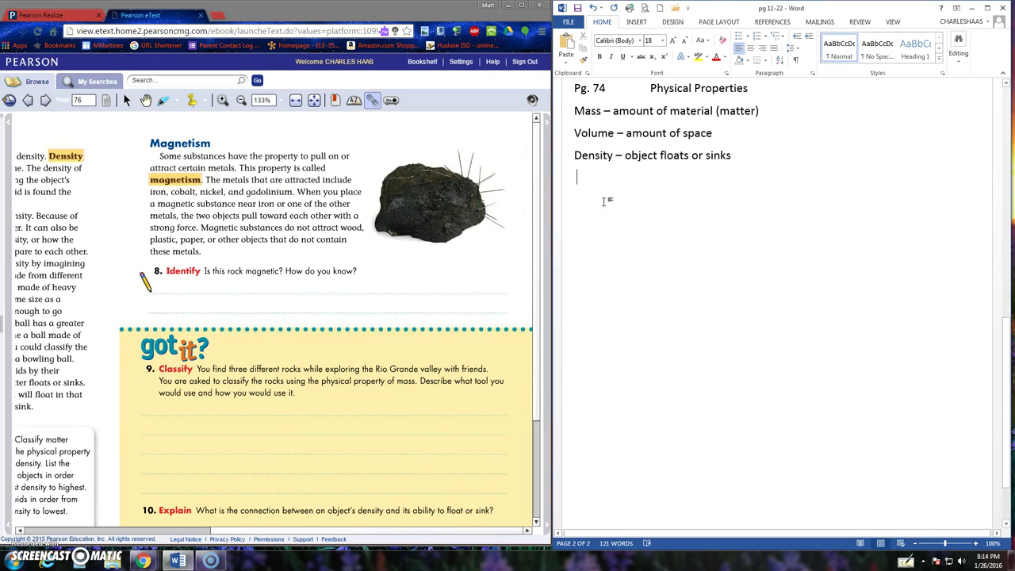
text(Magnetism)
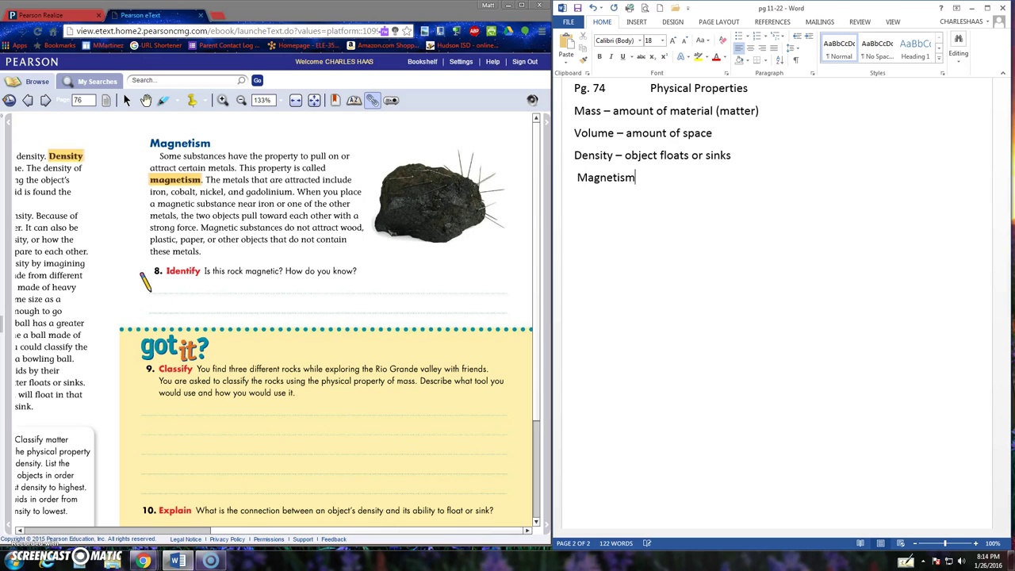
text( - ability to attract certain metals)
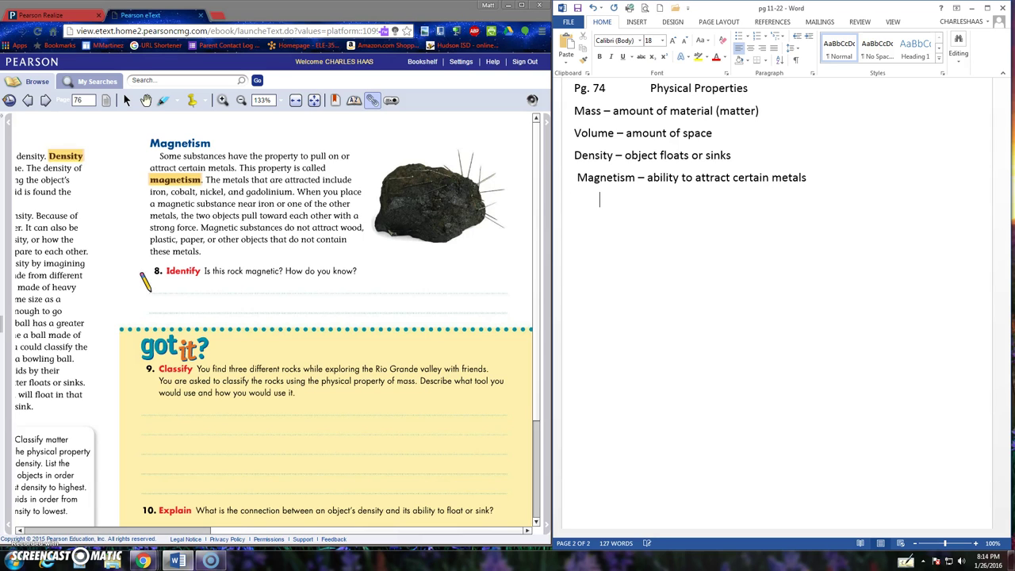
- Add the indented line "Not: aluminum, bronze, gold" under the Magnetism note
text(: aluminum)
text(, bronze, gold,)
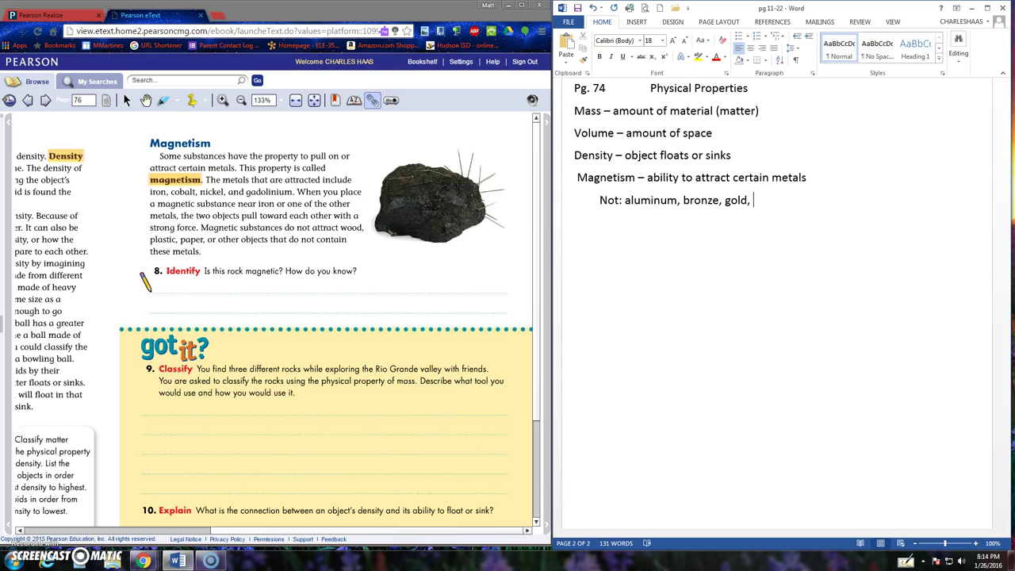
key(BackSpace)
- Turn the eText to page 84 and add the note "States of Matter: Solid, liquid, or gas" on a new line
drag(124, 211, 138, 194)
click(47, 100)
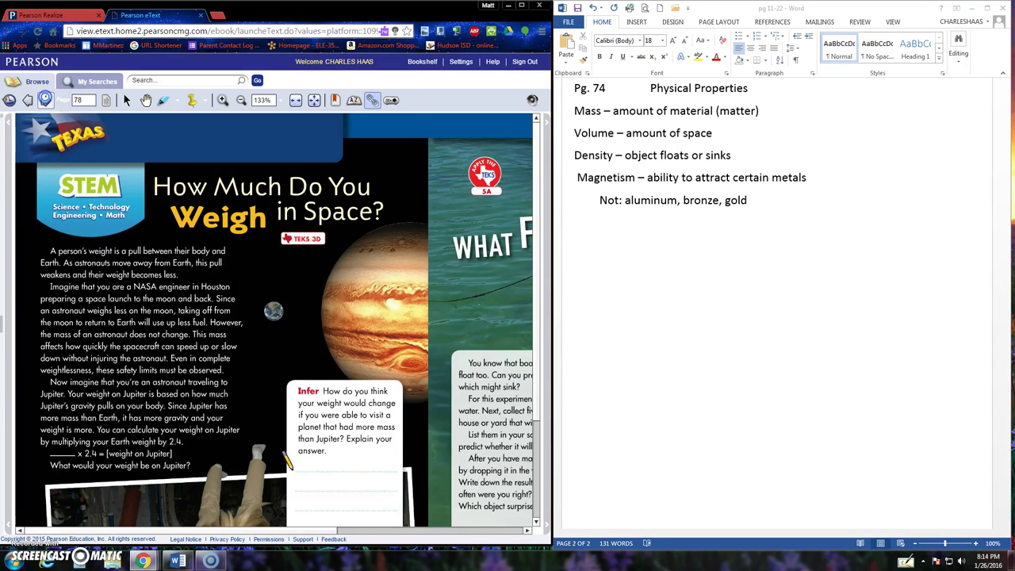
click(46, 100)
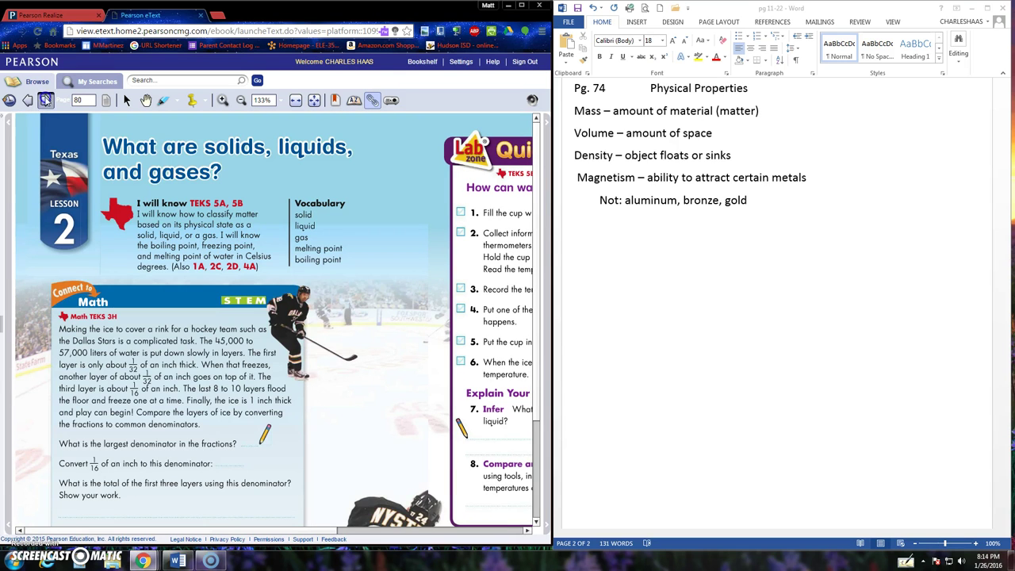
click(46, 100)
click(45, 100)
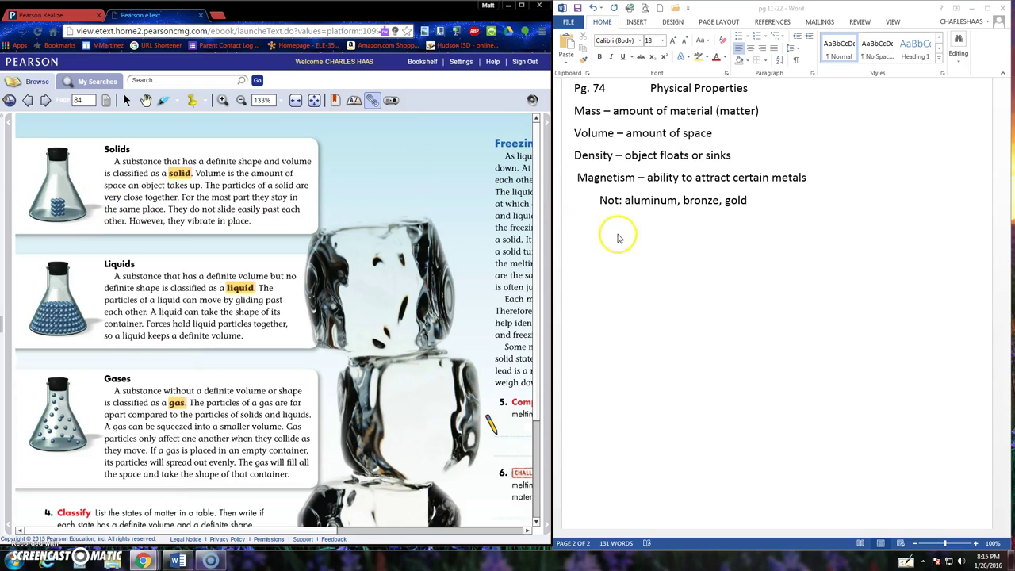
click(619, 238)
text(States of Matter)
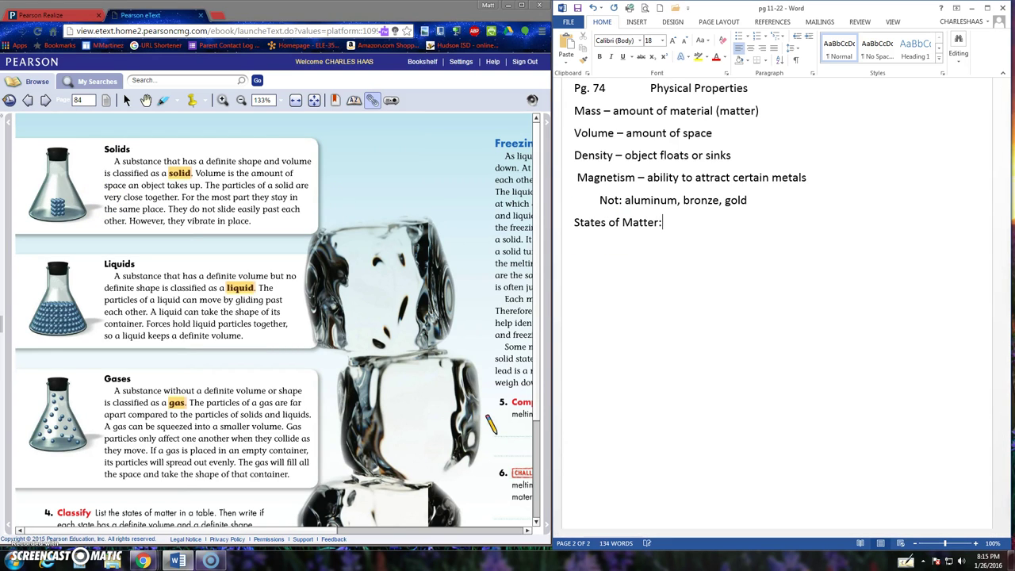
text(: Solid, liquid, or gas)
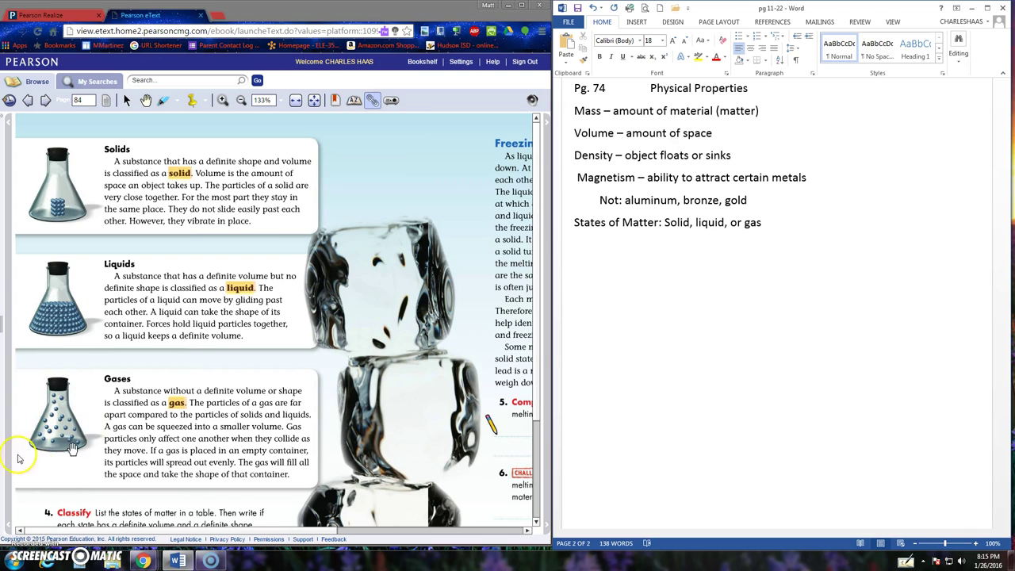
- Bring up the Freezing and Melting passage and add the note "Melting point of ice: zero degrees Celsius"
click(216, 415)
drag(216, 415, 224, 321)
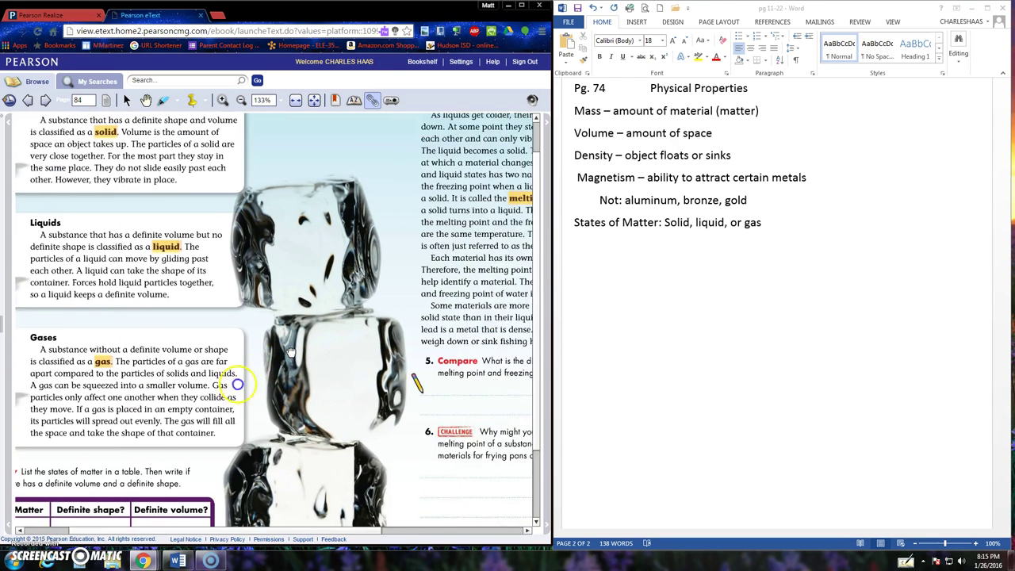
drag(291, 352, 32, 460)
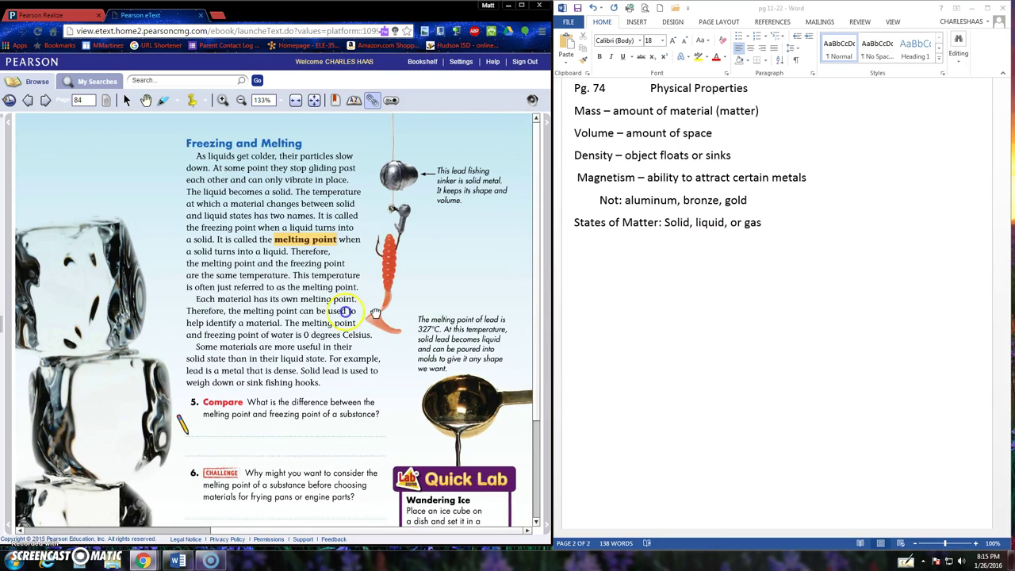
drag(375, 313, 373, 301)
click(578, 276)
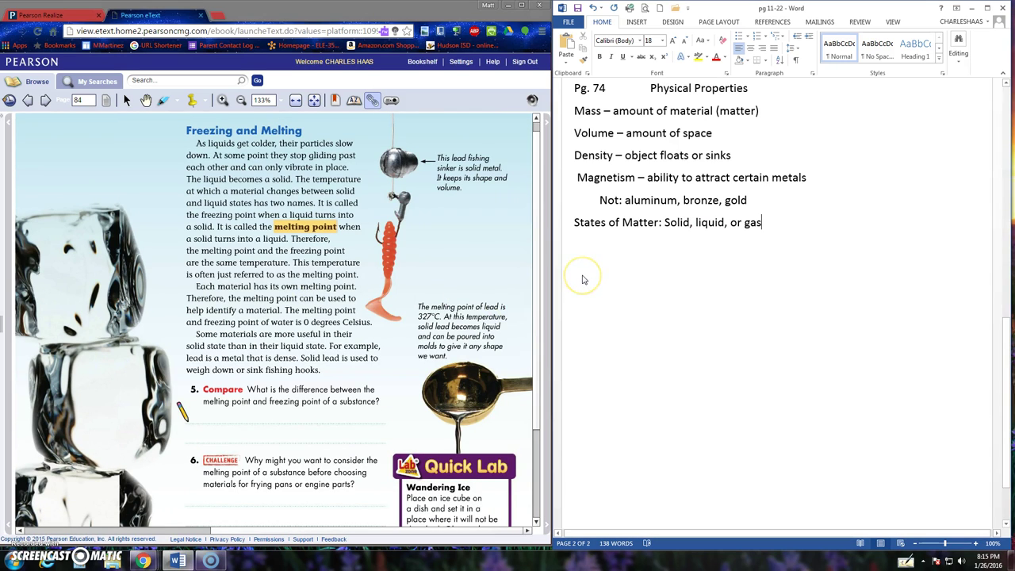
text(melting p)
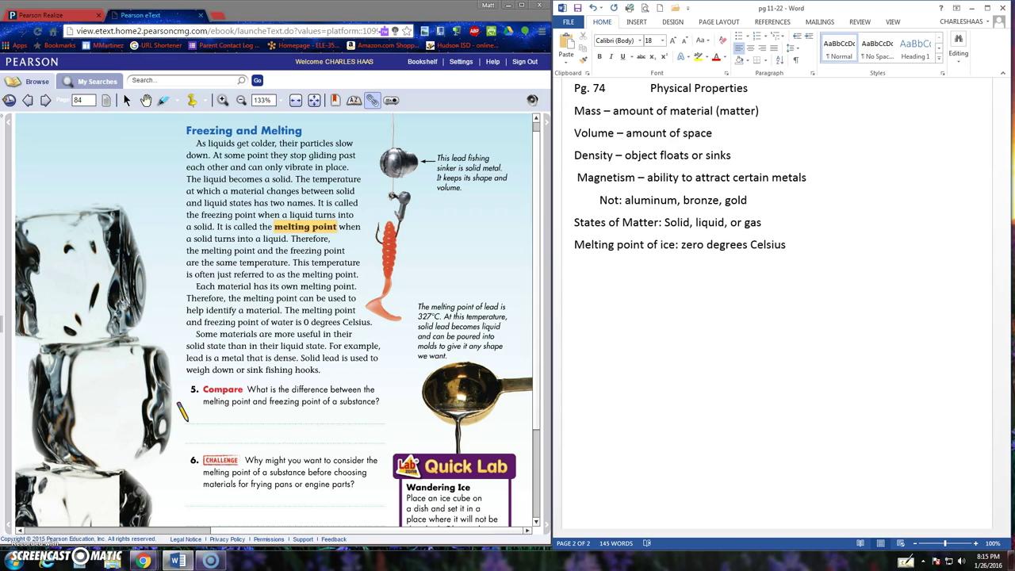
- Add the note "Freezing Point of water: zero degrees Celsius", copying the temperature from the melting point note
click(608, 265)
scroll(340, 325, down, 1)
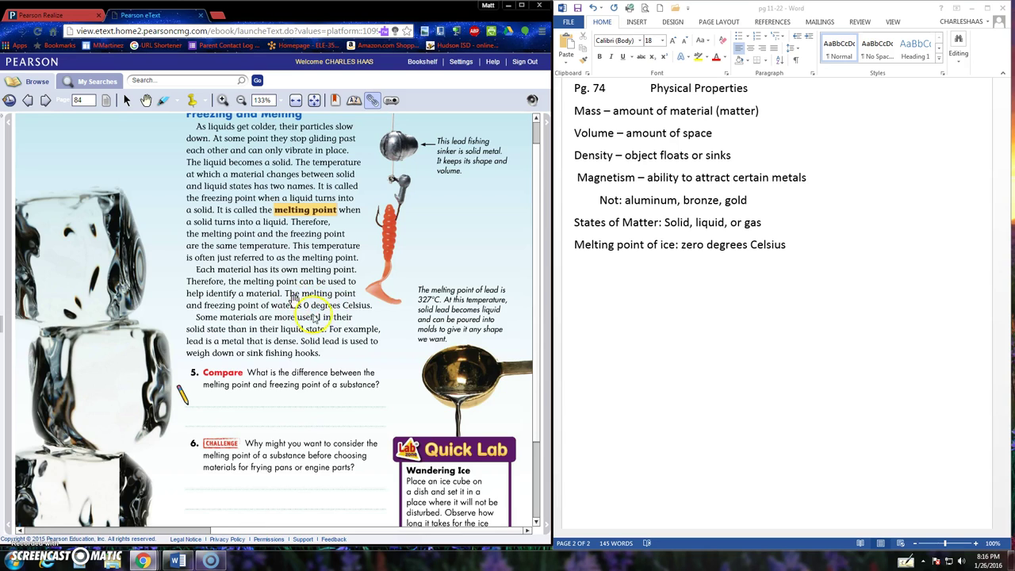
click(583, 282)
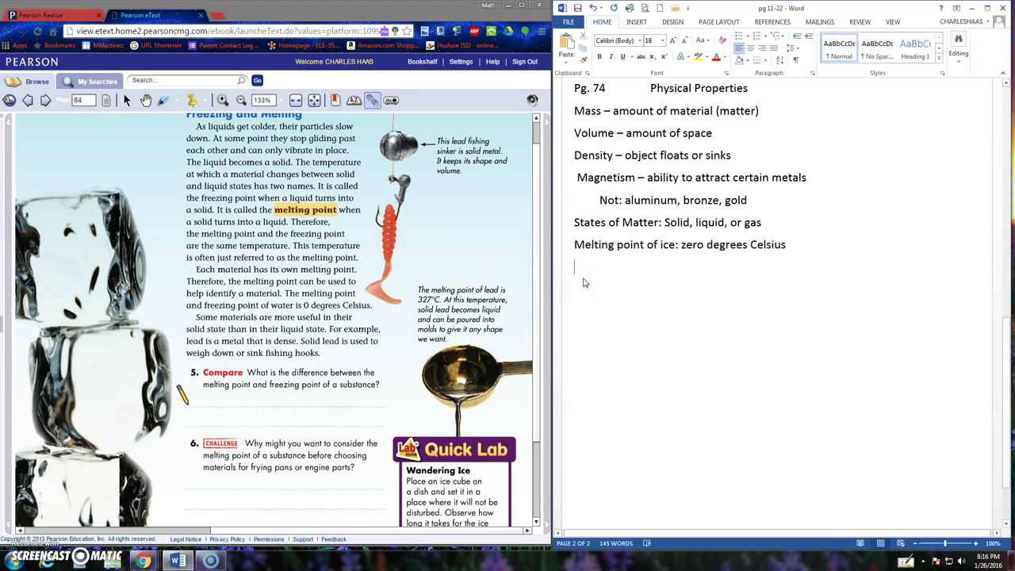
text(Freezing Point of water:)
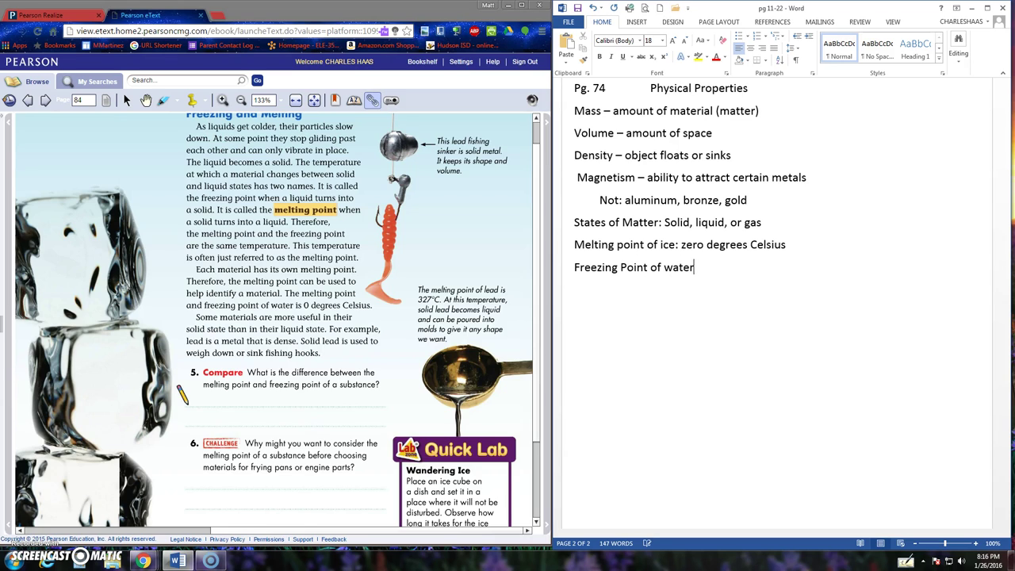
drag(685, 245, 781, 245)
key(ctrl+c)
click(701, 267)
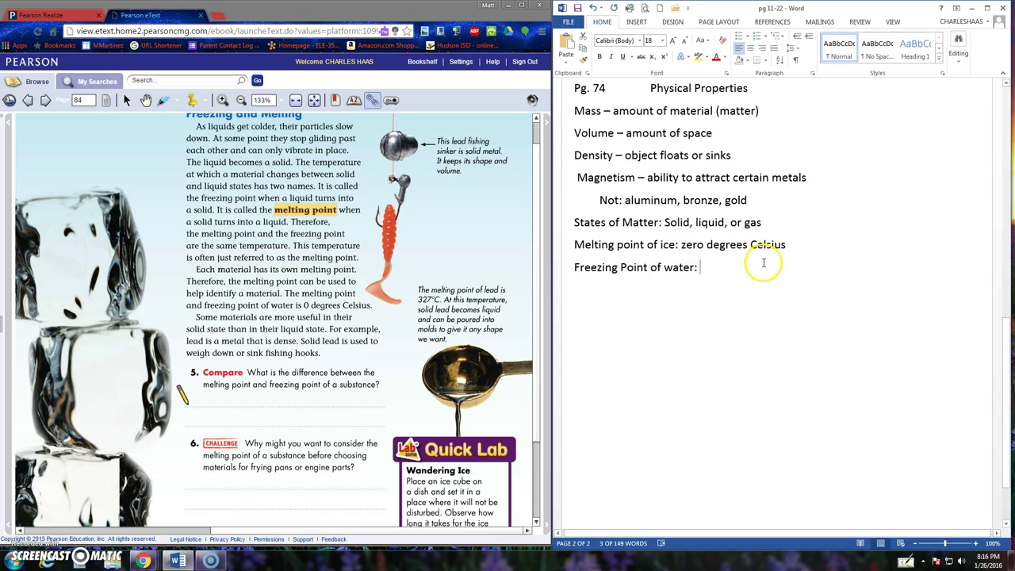
key(ctrl+v)
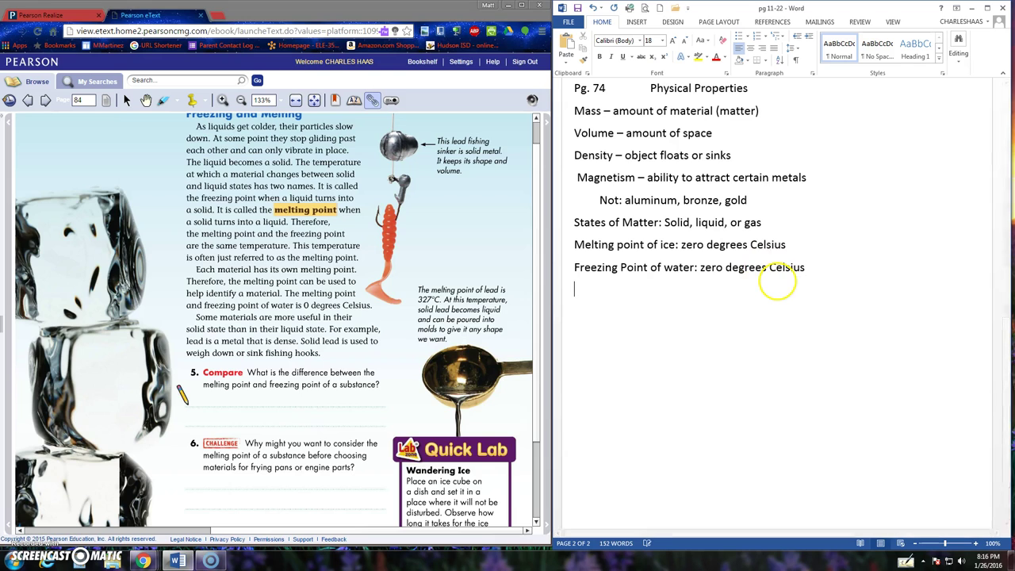
- Turn the eText to page 86 and add the note "Boiling point of water: 100 degrees Celsius" on a new line
scroll(421, 344, down, 2)
click(381, 102)
click(47, 100)
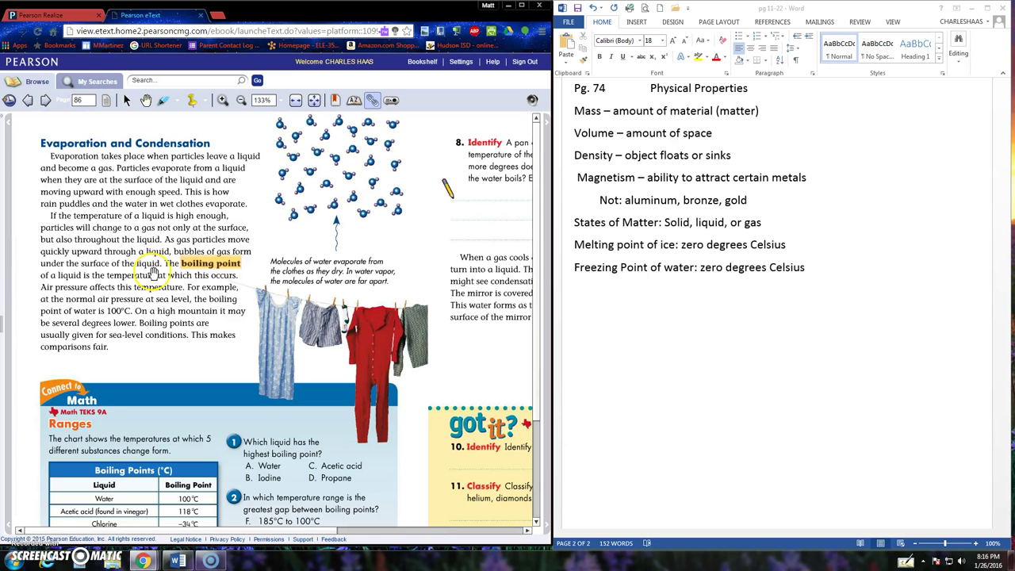
scroll(147, 254, down, 1)
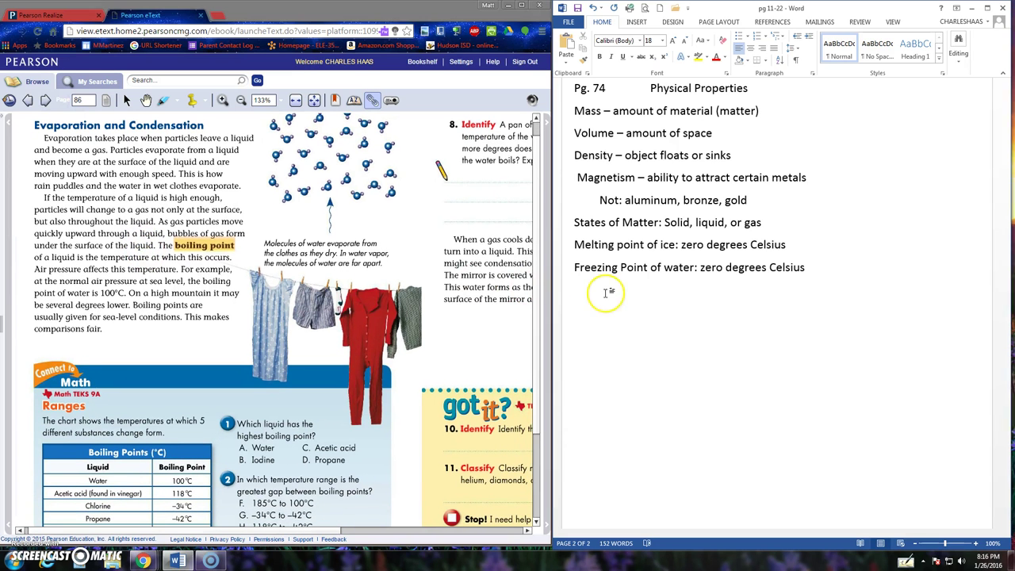
click(606, 292)
text(Boiling point of water: 100 degrees Celsius)
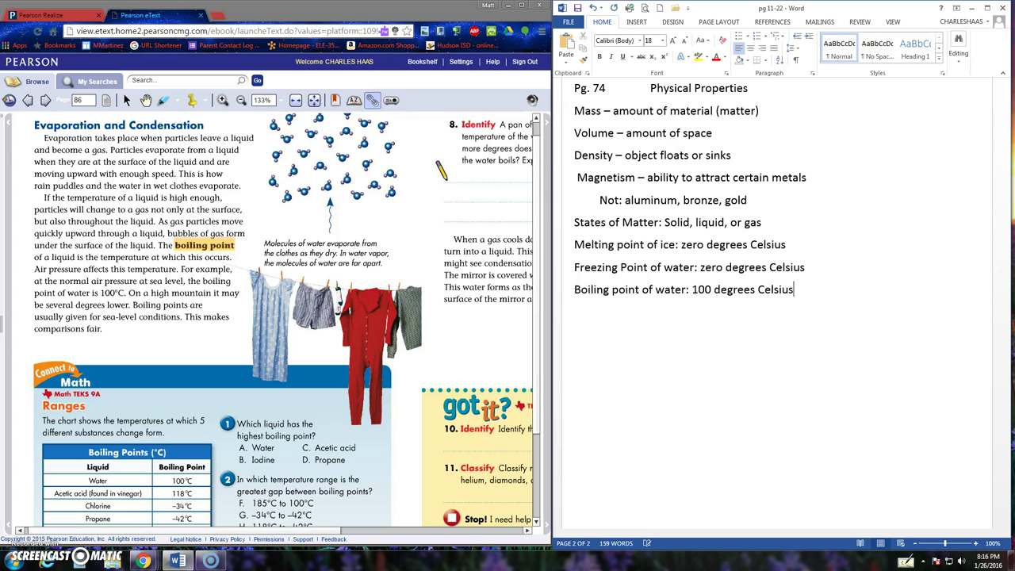
- Look over the evaporation passage on page 86 and the condensation passage on the facing page
click(339, 309)
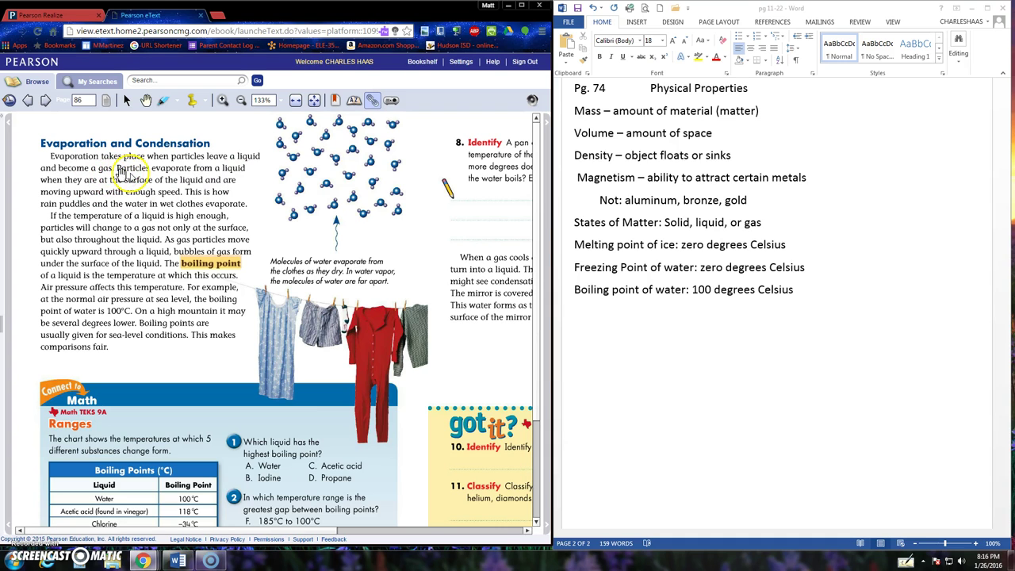
scroll(305, 281, down, 1)
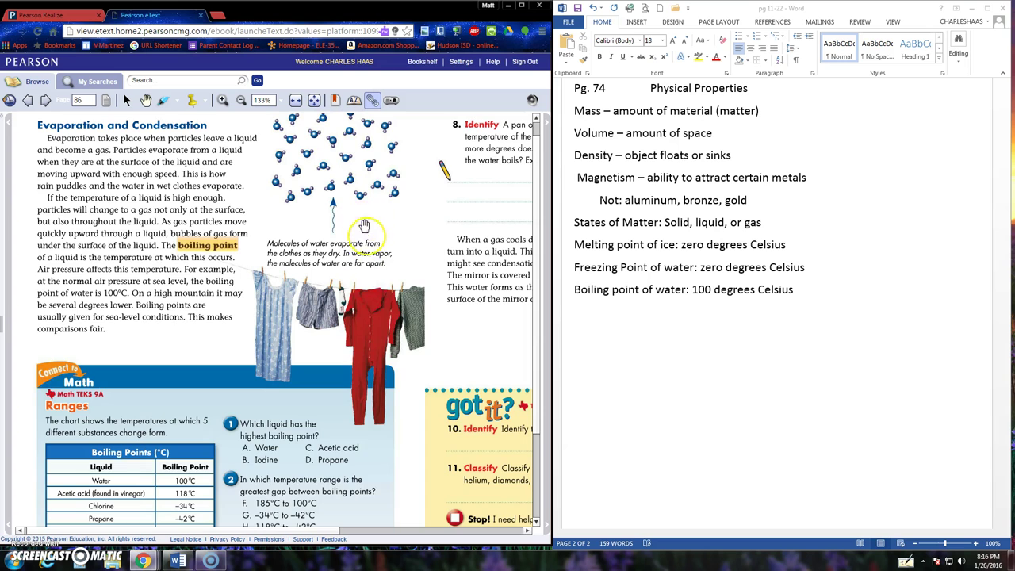
drag(414, 324, 109, 341)
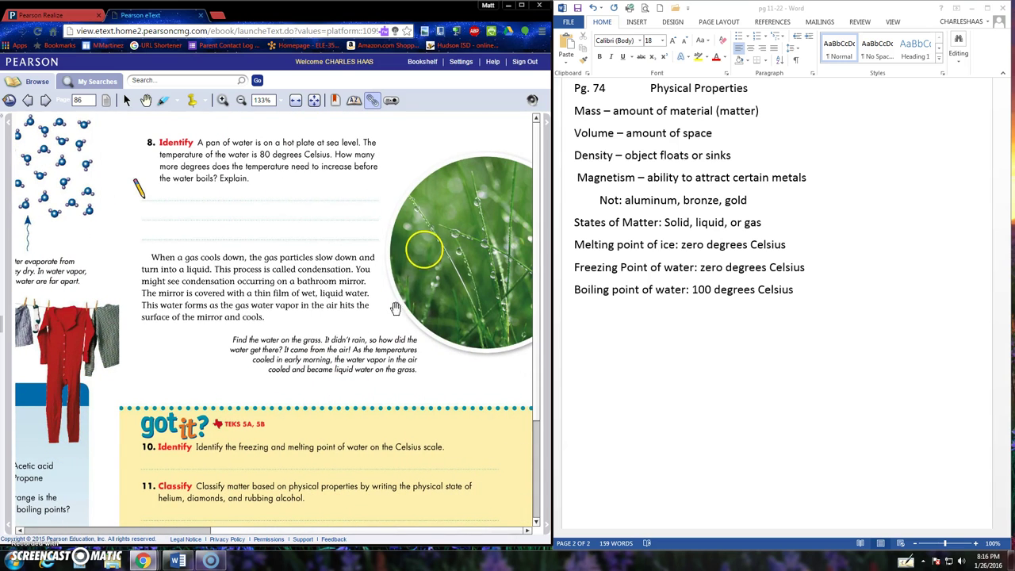